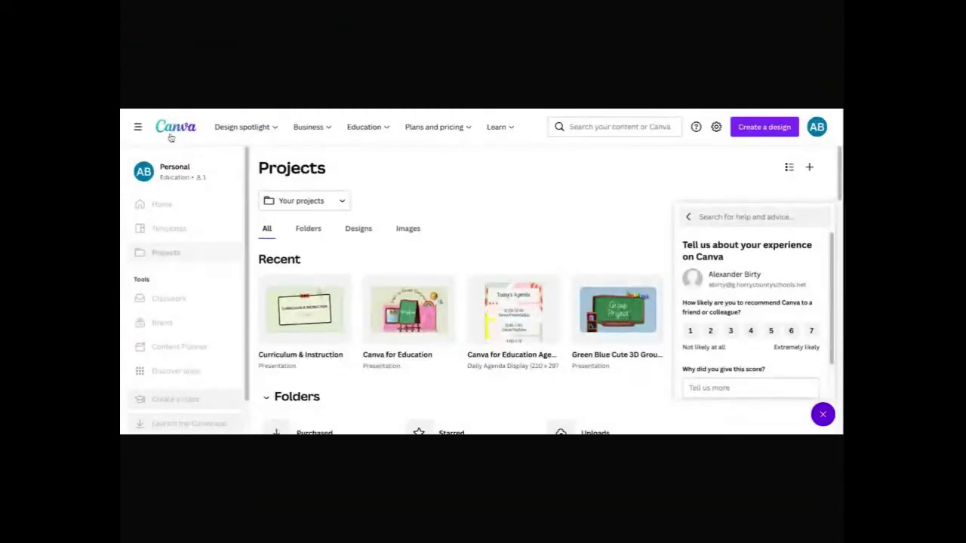
# Step: Go to the Canva Home page, close the feedback survey, and open the Create a design list
pyautogui.click(170, 135)
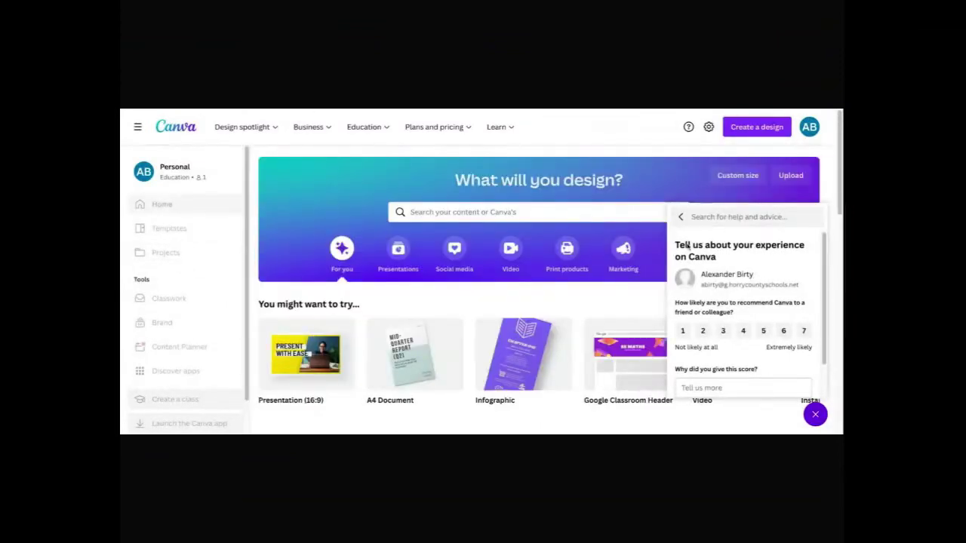
pyautogui.click(815, 413)
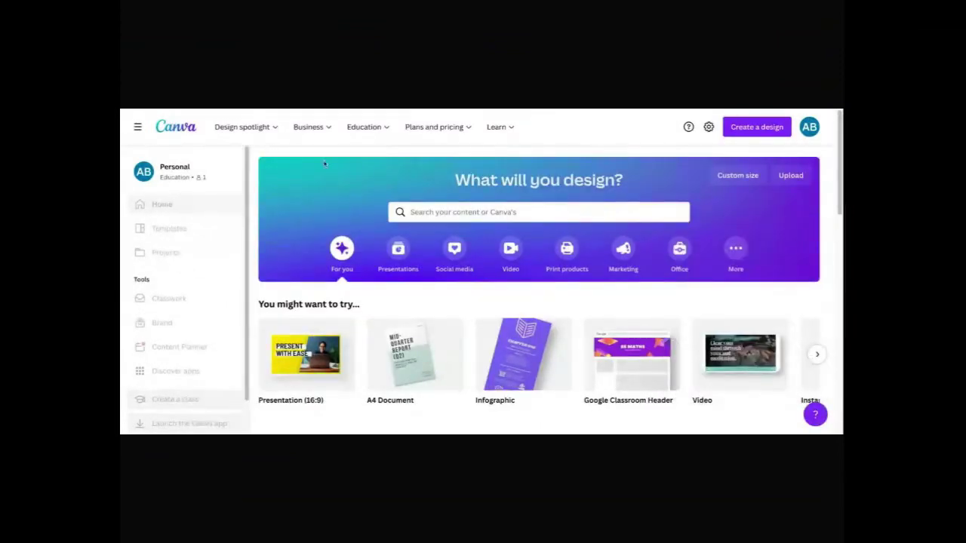
pyautogui.moveTo(378, 398)
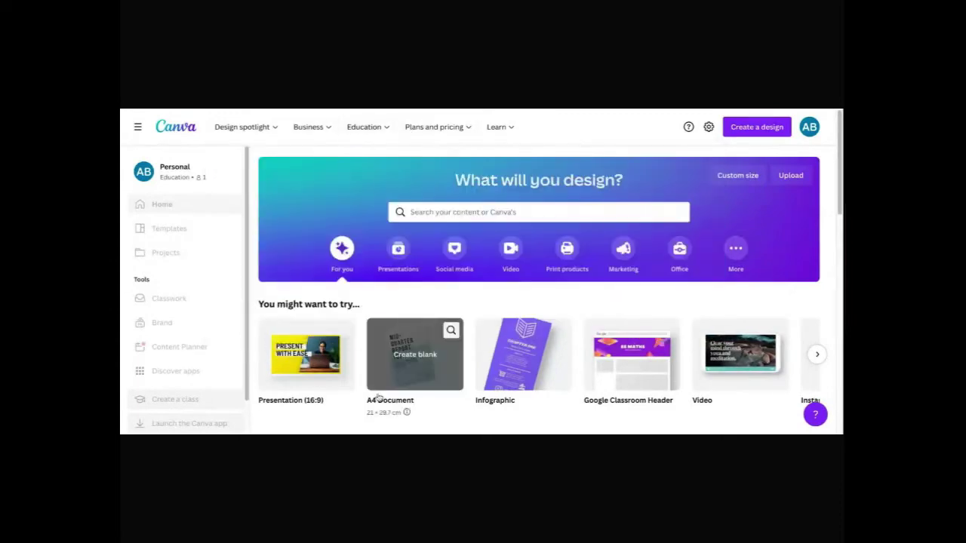
pyautogui.click(757, 128)
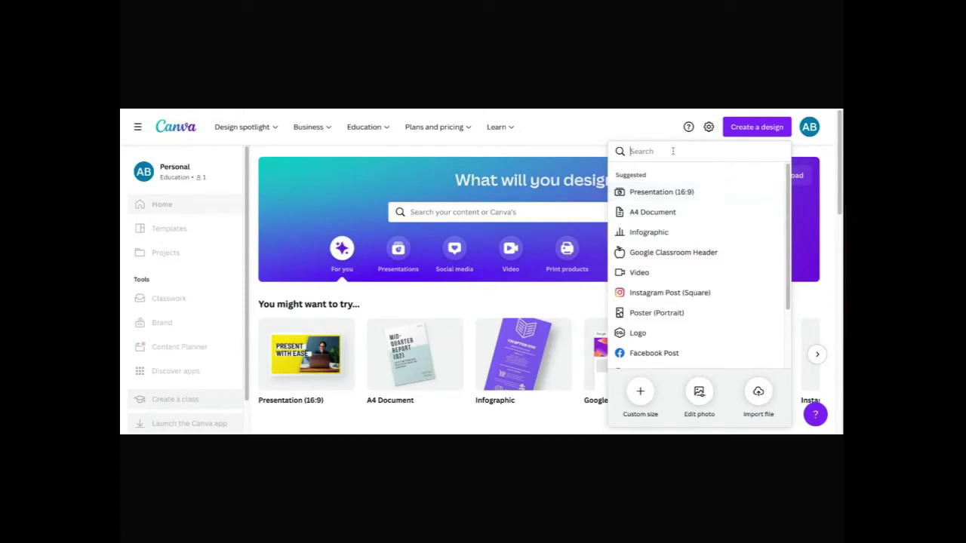
# Step: Search the design types for 'brochure', then clear the search to restore suggestions
pyautogui.write('brochu')
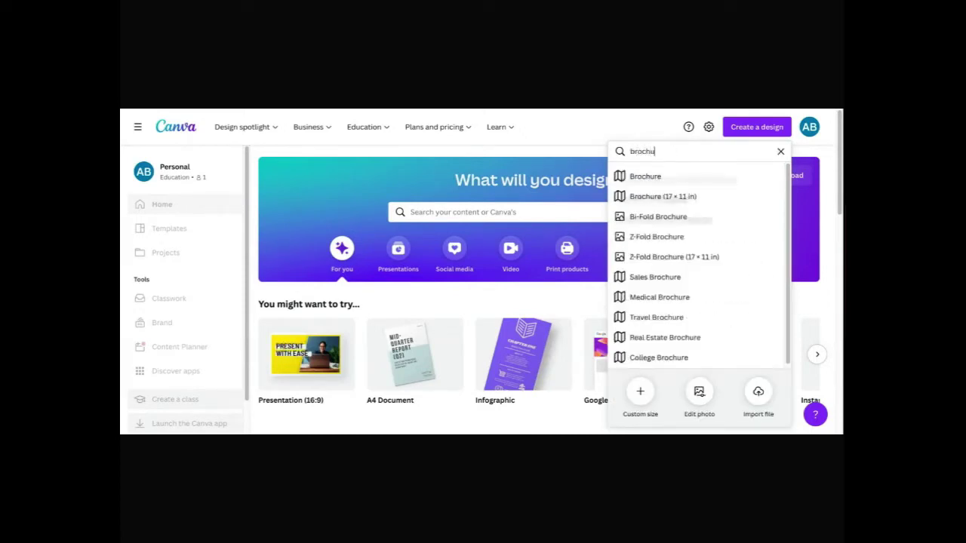
pyautogui.write('re')
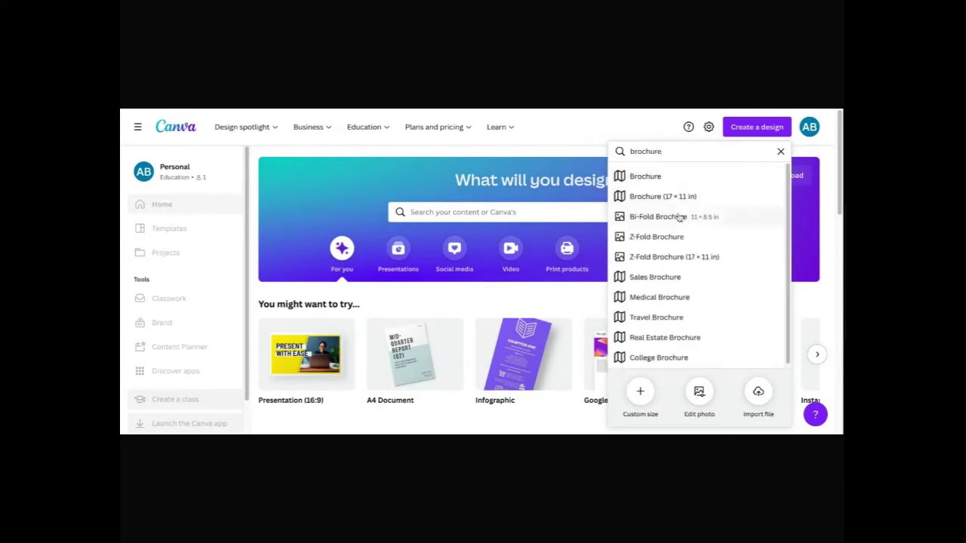
pyautogui.press('BackSpace')
pyautogui.press('BackSpace')
pyautogui.press('BackSpace')
pyautogui.press('BackSpace')
pyautogui.press('BackSpace')
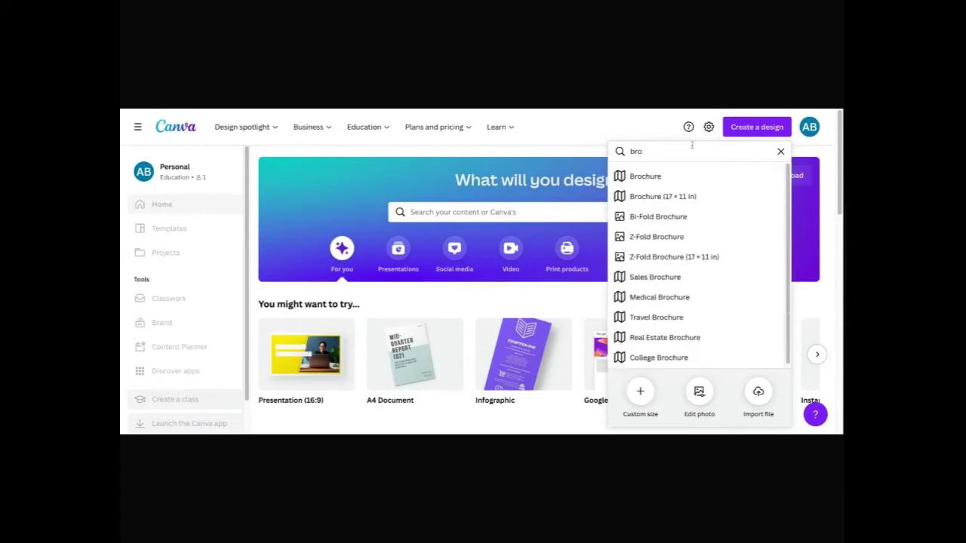
pyautogui.press('BackSpace')
pyautogui.press('BackSpace')
pyautogui.press('BackSpace')
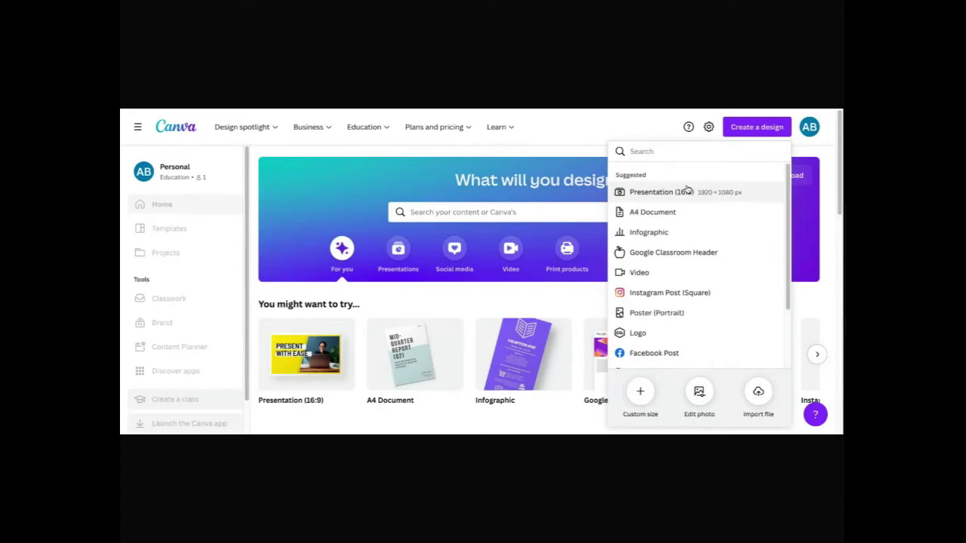
# Step: Start a 16:9 presentation and apply all 10 pages of the Green Blue Cute 3D Group Project template
pyautogui.click(661, 192)
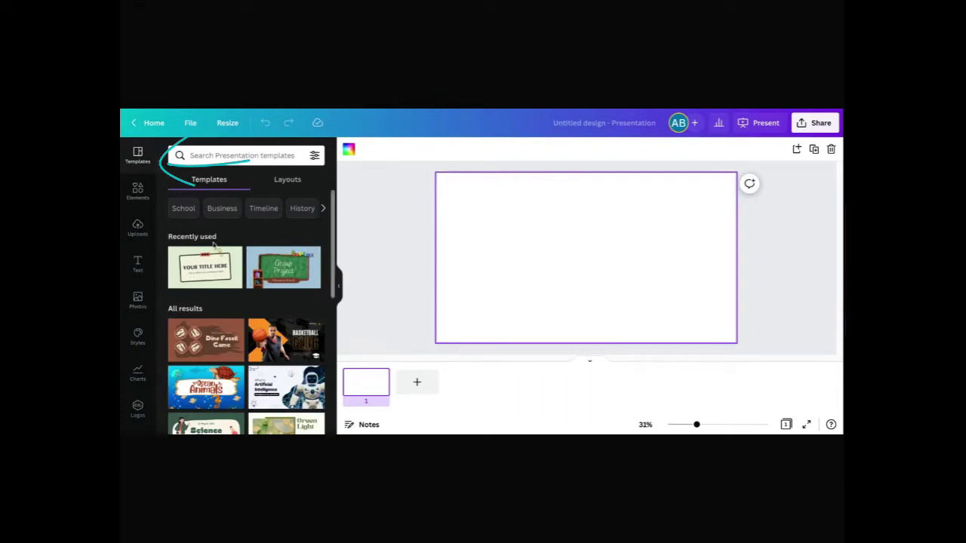
pyautogui.scroll(-1, 218, 255)
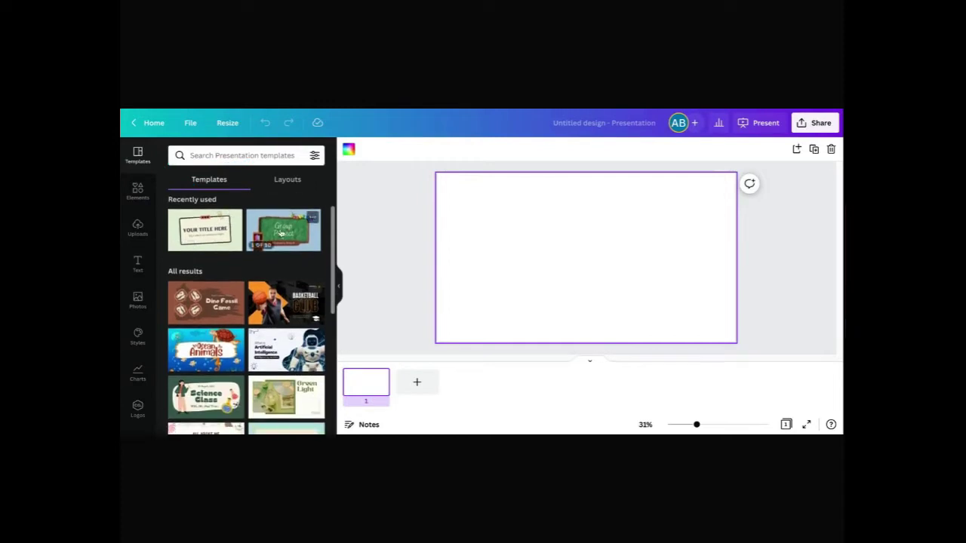
pyautogui.click(280, 232)
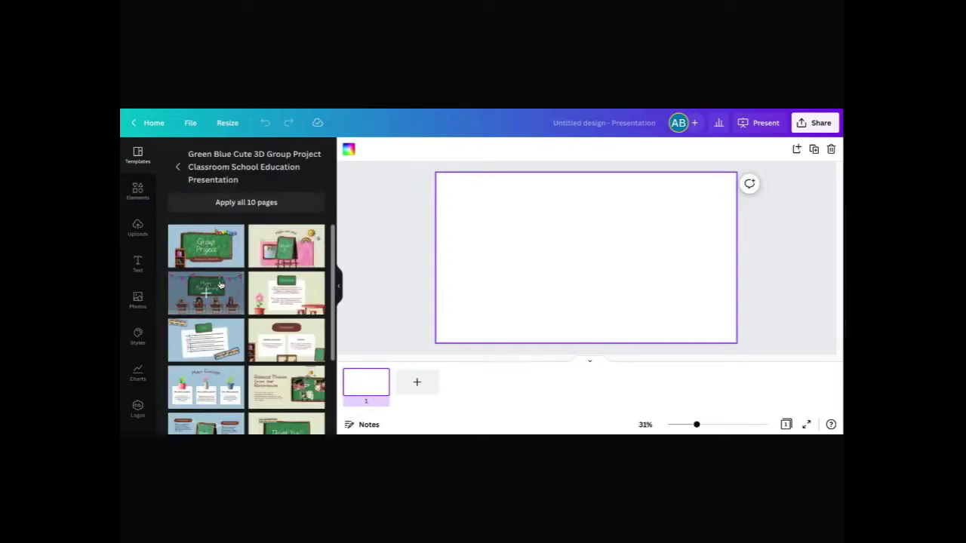
pyautogui.scroll(-1, 221, 285)
pyautogui.scroll(1, 288, 249)
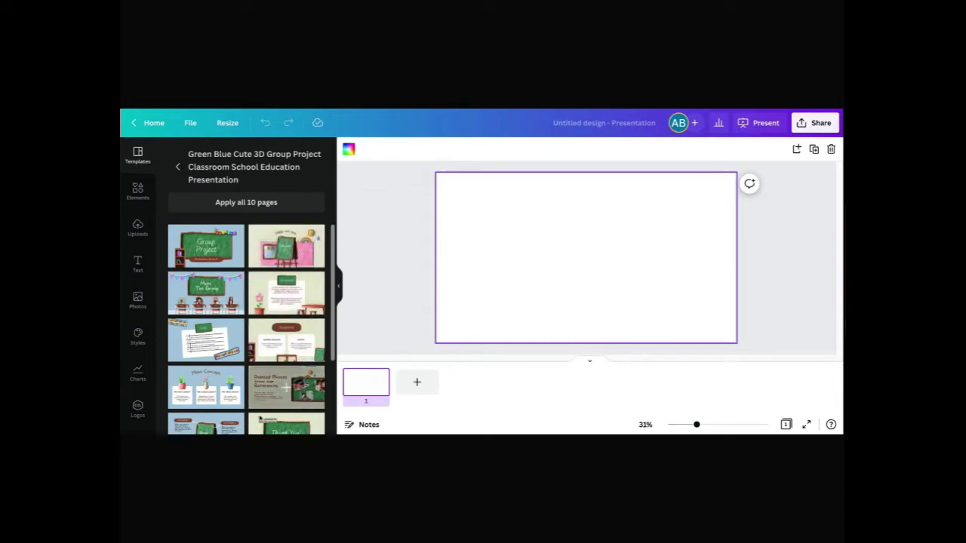
pyautogui.scroll(-2, 287, 362)
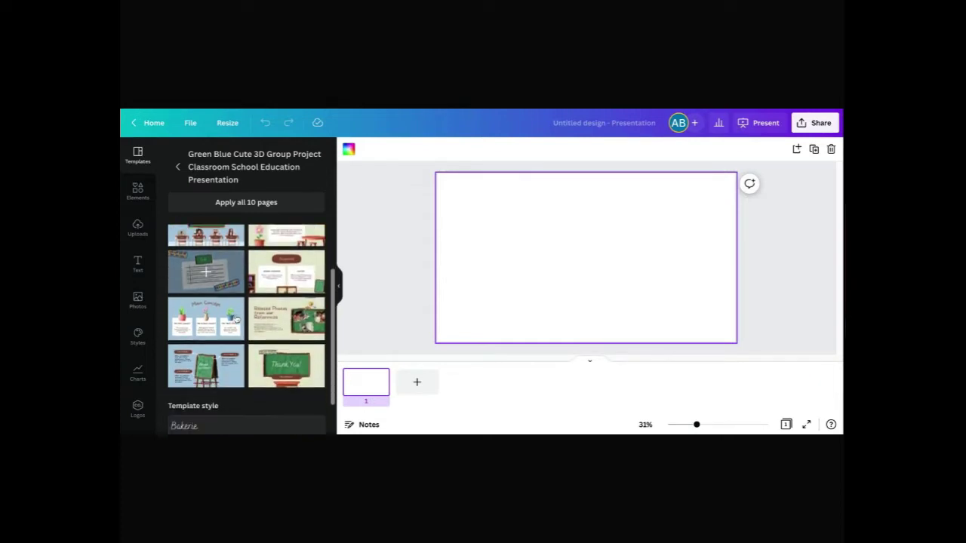
pyautogui.scroll(3, 302, 331)
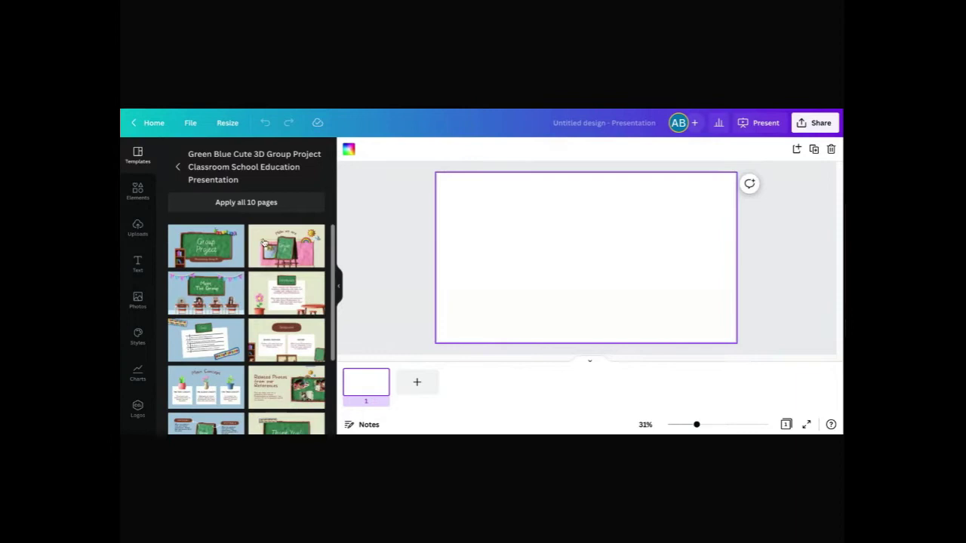
pyautogui.click(249, 204)
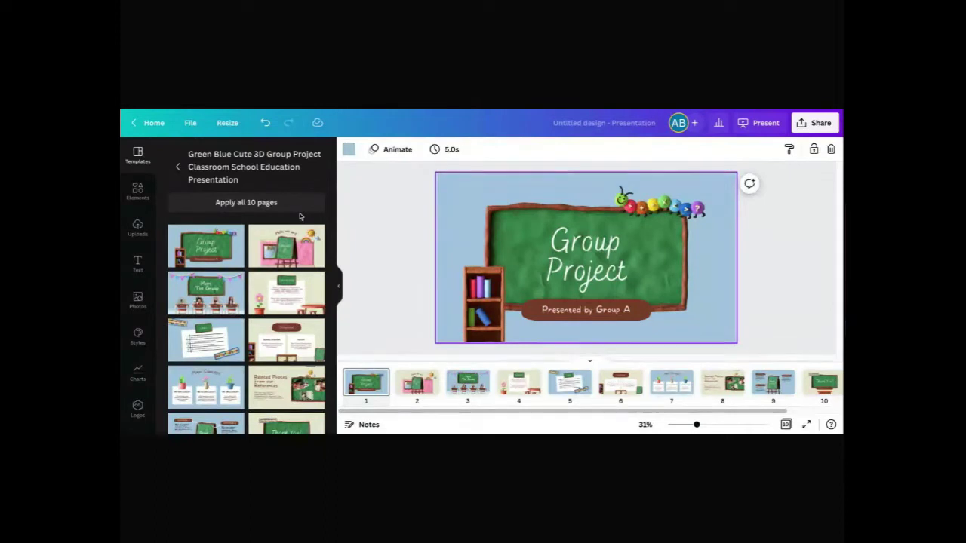
# Step: Undo the applied template so the presentation is a single blank page again
pyautogui.hotkey('ctrl', 'z')
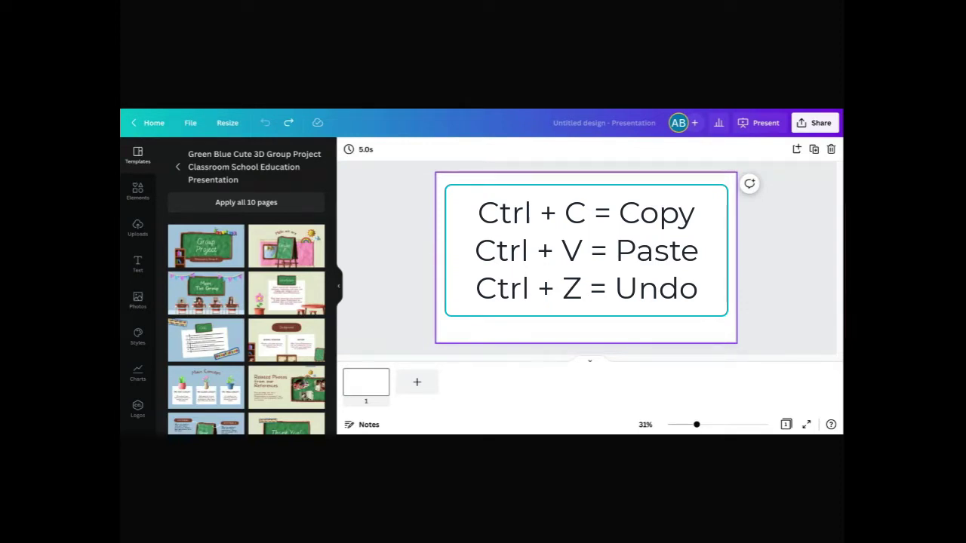
pyautogui.click(177, 166)
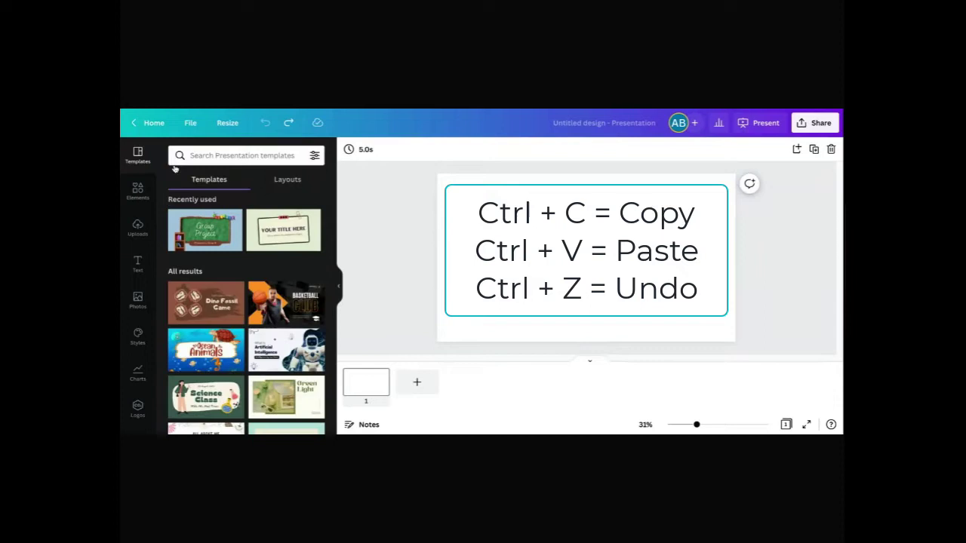
pyautogui.scroll(-5, 246, 243)
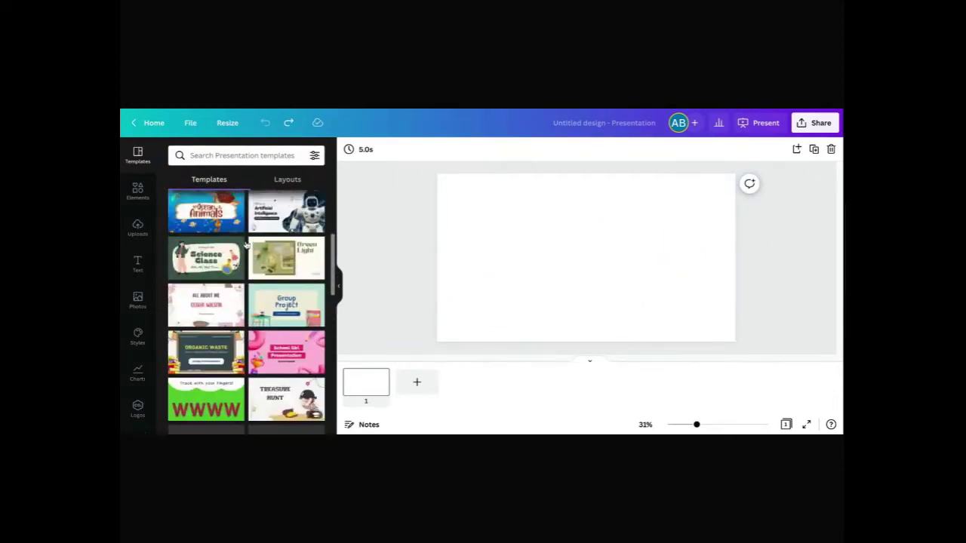
pyautogui.scroll(5, 246, 243)
pyautogui.click(274, 182)
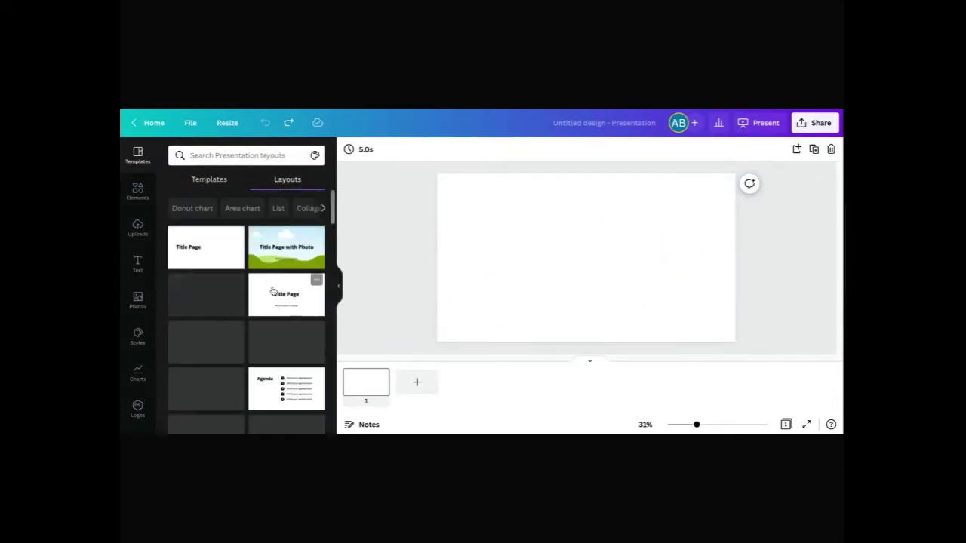
pyautogui.scroll(-5, 274, 302)
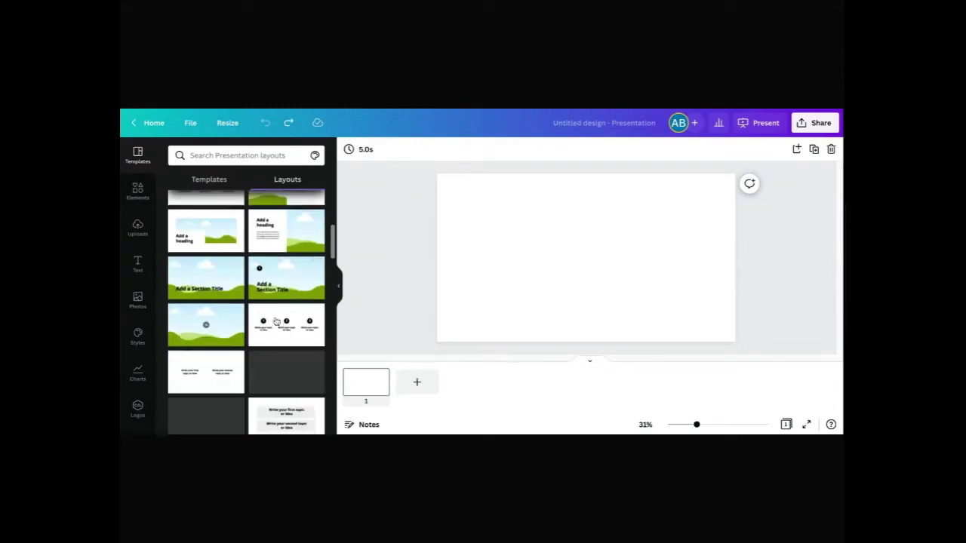
pyautogui.scroll(-5, 276, 322)
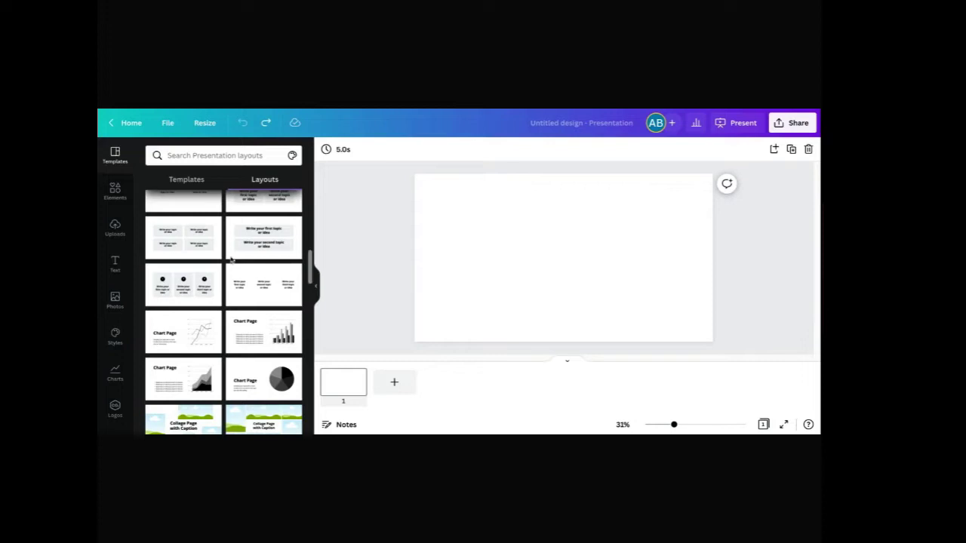
# Step: Browse the Templates and Elements panels, then view the previously uploaded photos in Uploads
pyautogui.click(187, 181)
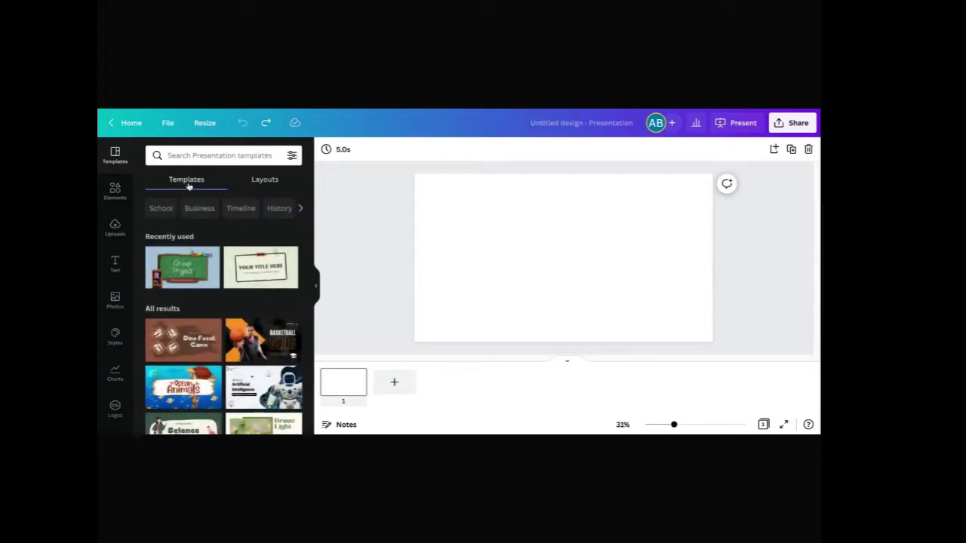
pyautogui.click(113, 189)
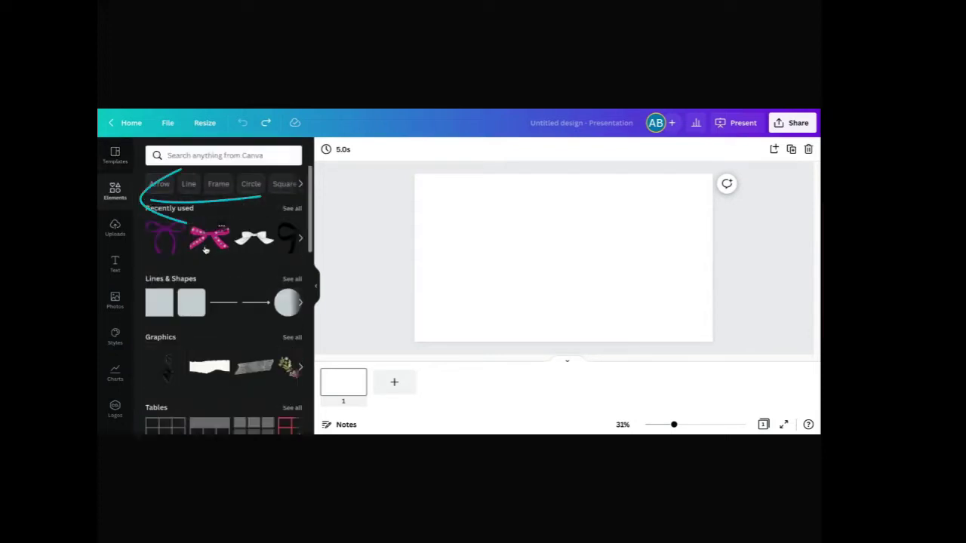
pyautogui.scroll(-1, 205, 251)
pyautogui.scroll(-5, 205, 251)
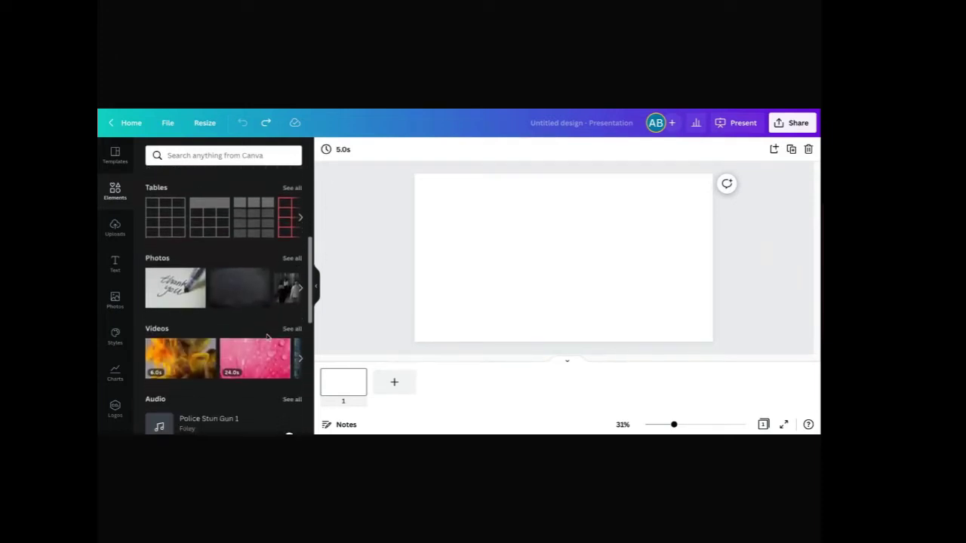
pyautogui.scroll(-1, 267, 337)
pyautogui.scroll(1, 200, 240)
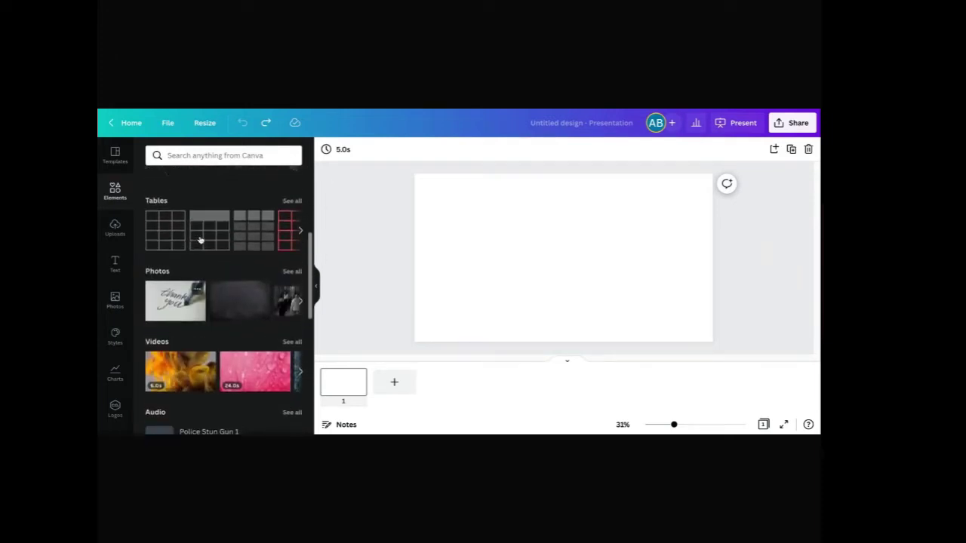
pyautogui.scroll(3, 200, 240)
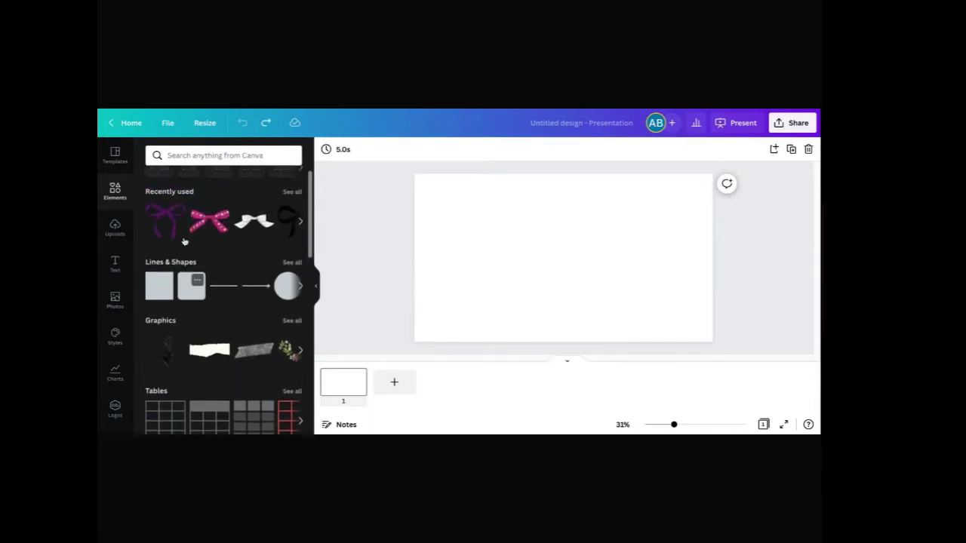
pyautogui.scroll(-8, 256, 297)
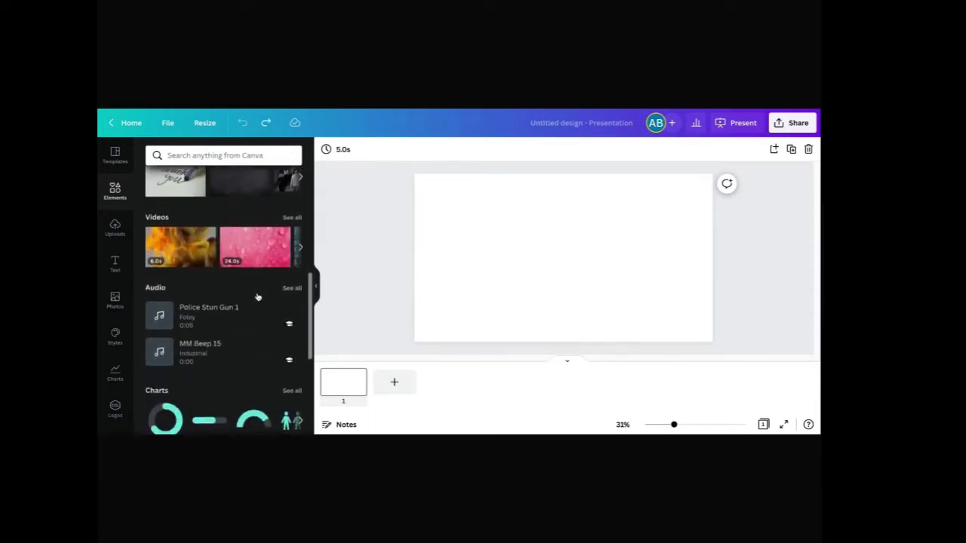
pyautogui.scroll(-5, 257, 297)
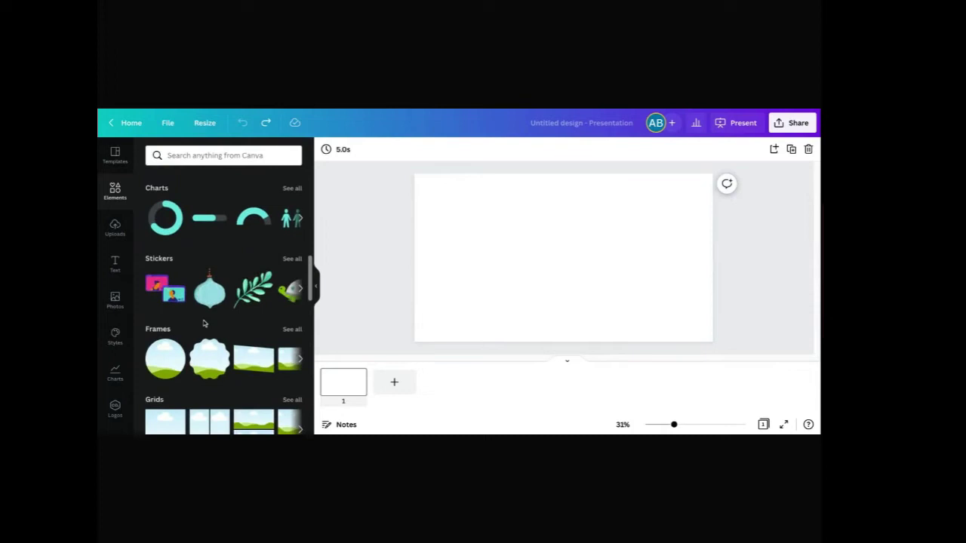
pyautogui.scroll(1, 213, 262)
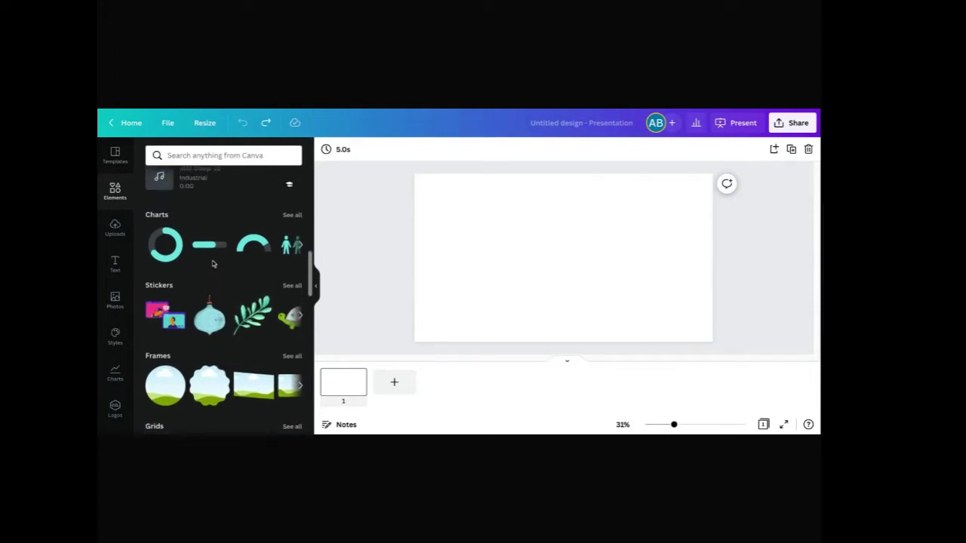
pyautogui.click(116, 225)
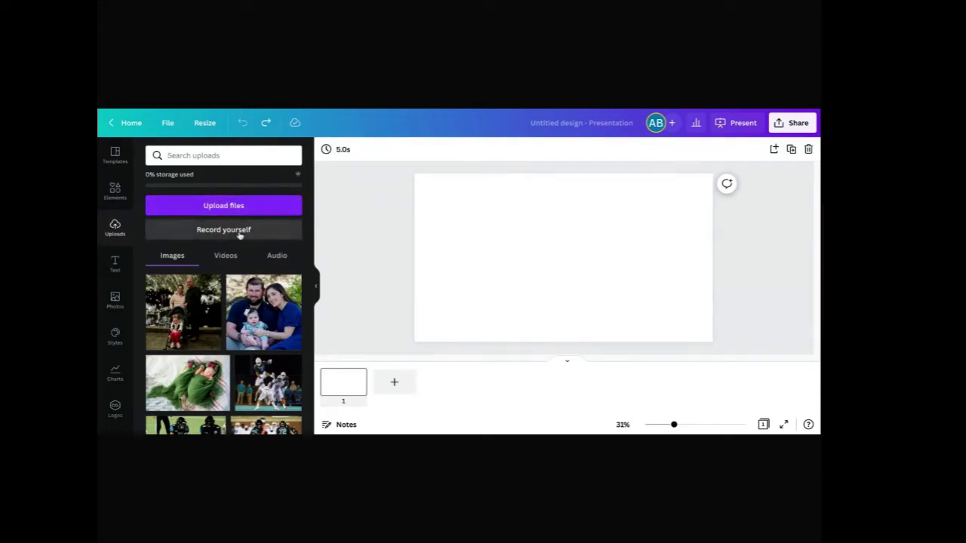
# Step: Preview the Text panel's heading styles and browse the stock Photos library
pyautogui.click(109, 266)
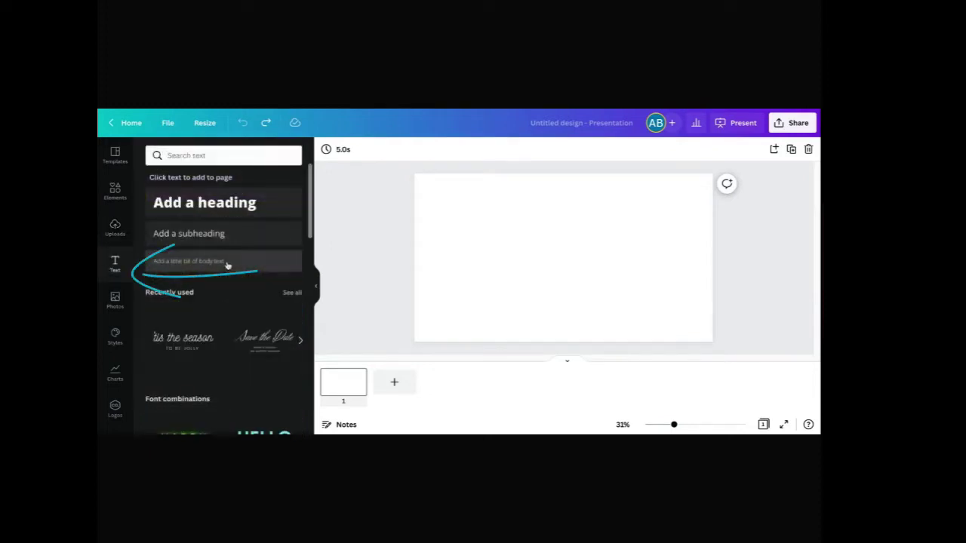
pyautogui.scroll(-3, 166, 295)
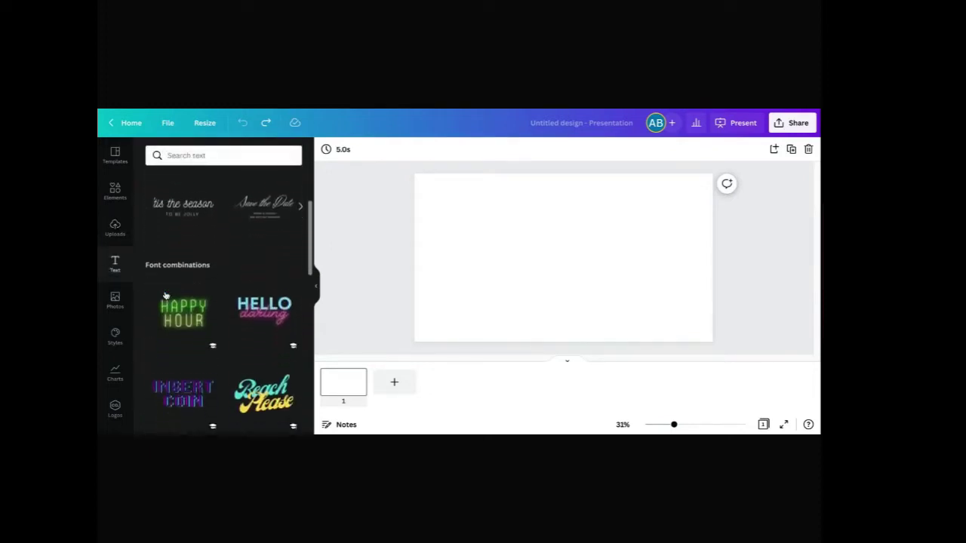
pyautogui.scroll(-3, 165, 295)
pyautogui.scroll(5, 165, 295)
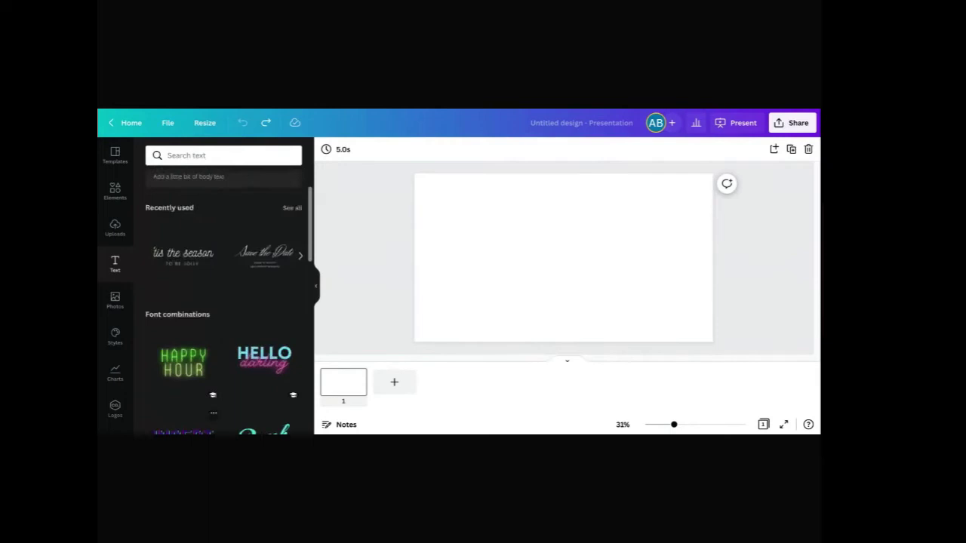
pyautogui.click(117, 300)
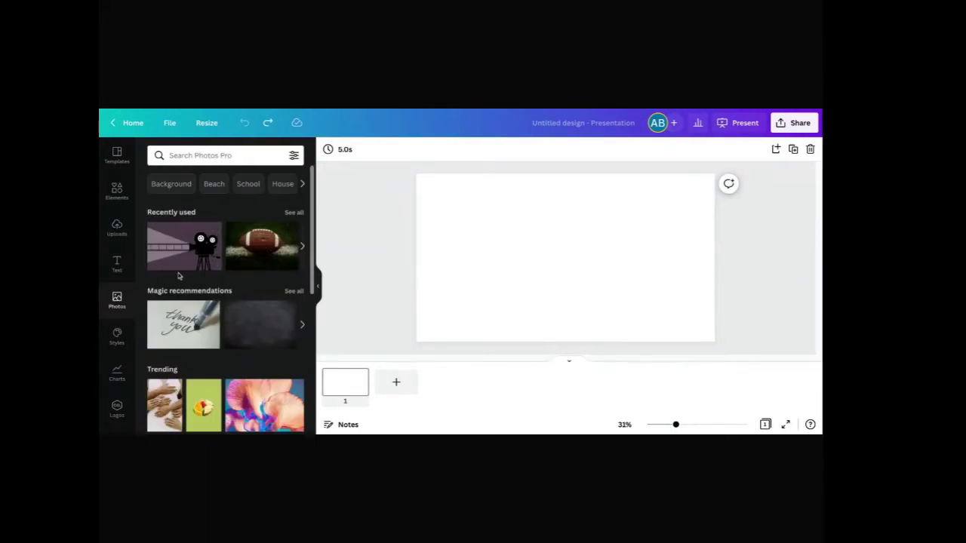
pyautogui.scroll(-5, 236, 268)
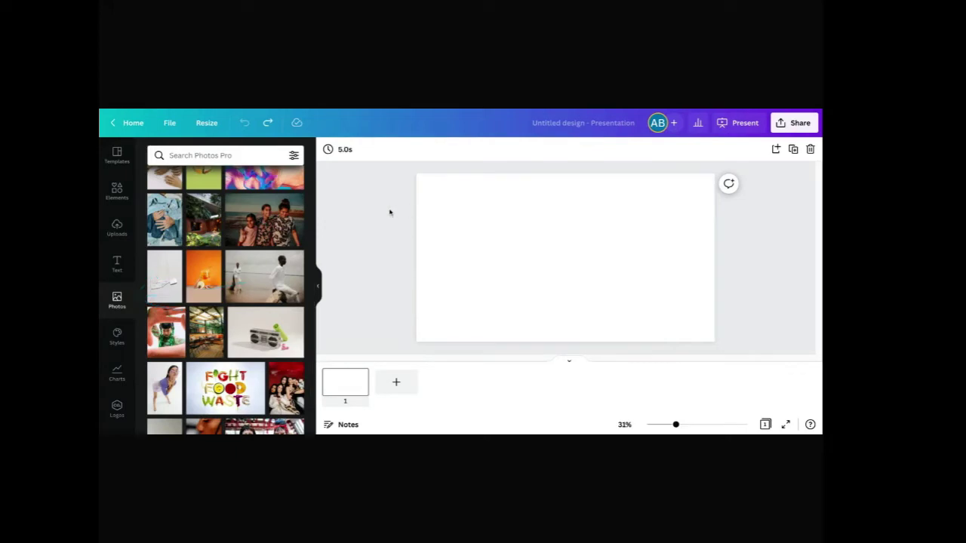
pyautogui.scroll(10, 297, 257)
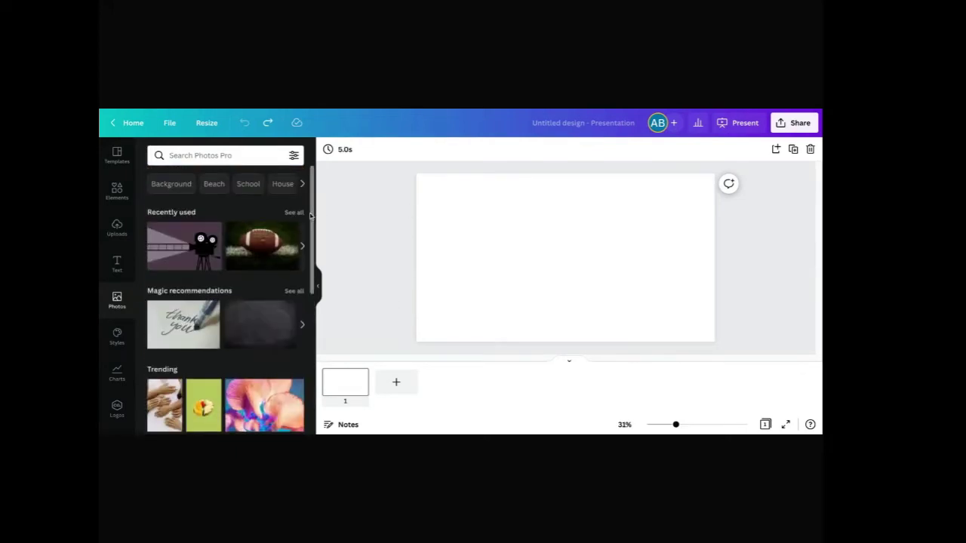
# Step: Look through the Styles palettes and chart types, ending on the empty Logos area
pyautogui.click(117, 336)
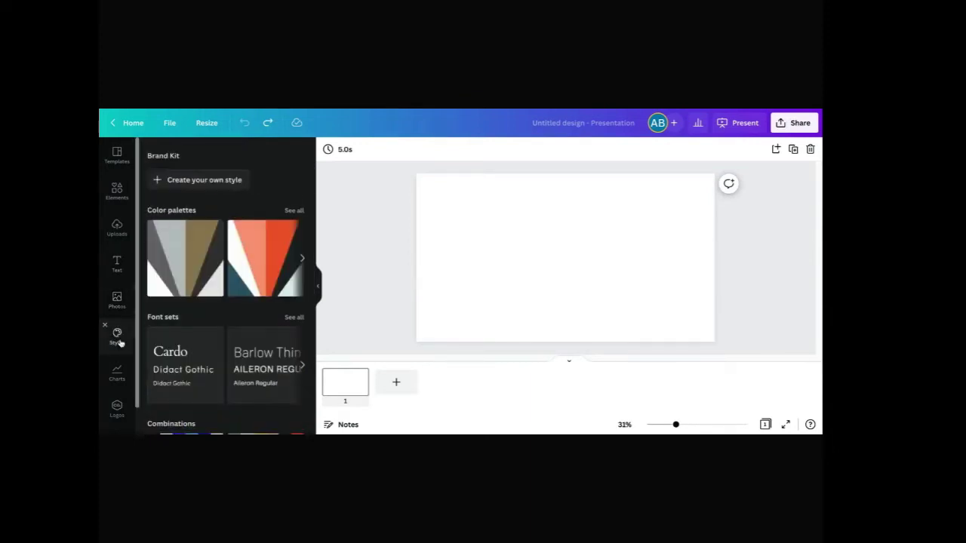
pyautogui.scroll(-3, 224, 309)
pyautogui.scroll(-5, 224, 309)
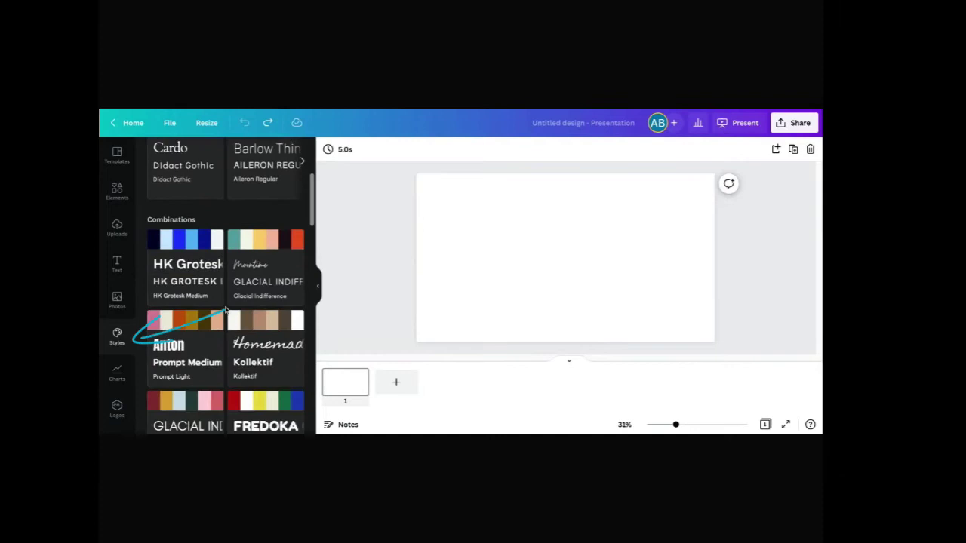
pyautogui.scroll(-2, 224, 309)
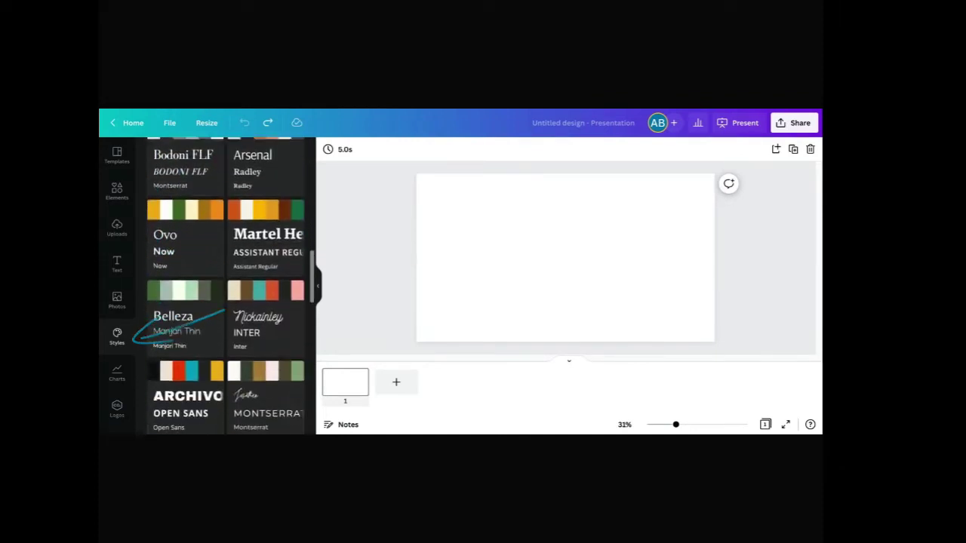
pyautogui.click(117, 371)
pyautogui.click(117, 408)
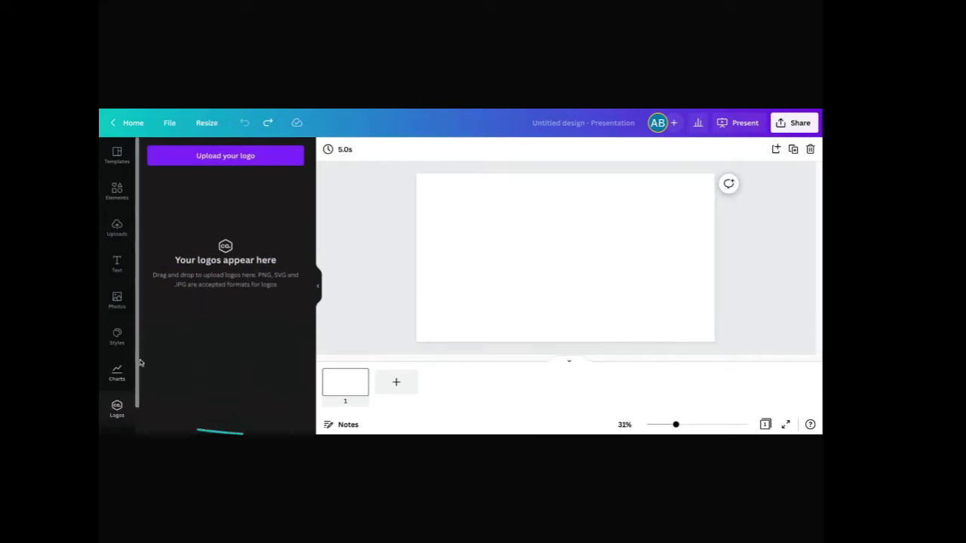
# Step: Show the presentation templates and rename the untitled design to 'Canva'
pyautogui.click(117, 158)
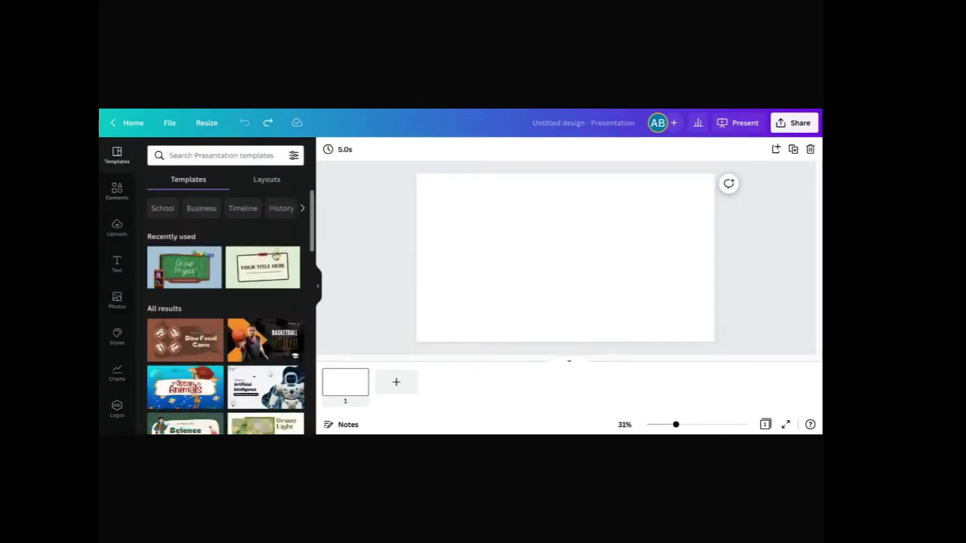
pyautogui.click(583, 126)
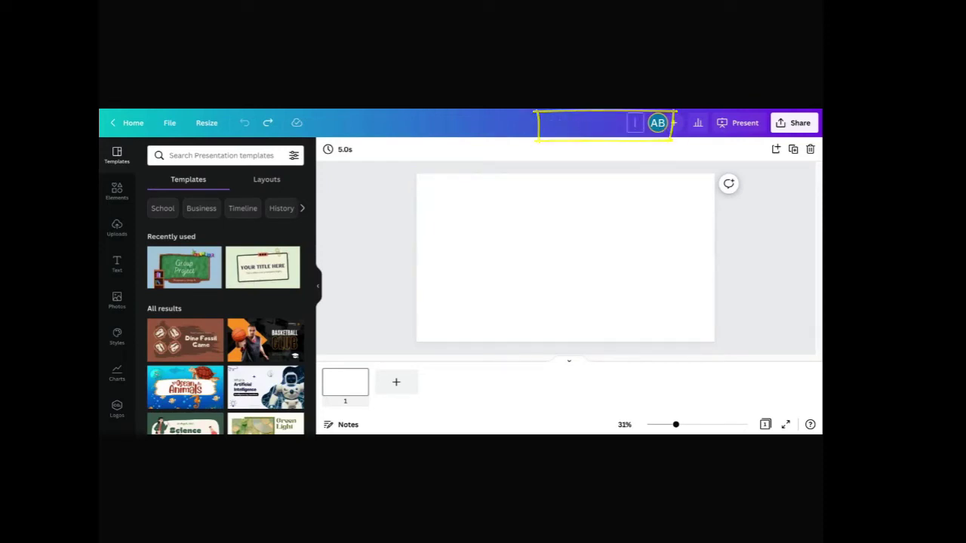
pyautogui.write('Canva')
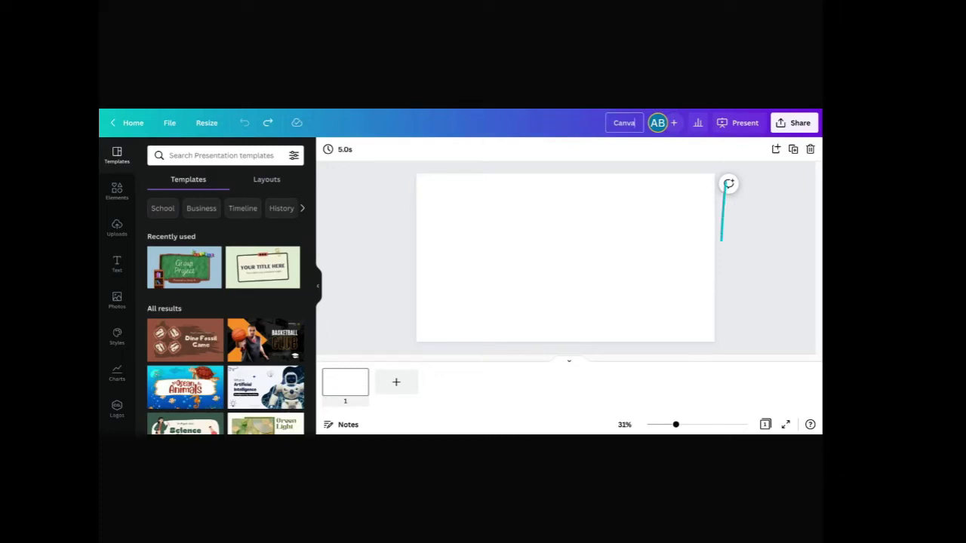
pyautogui.click(792, 212)
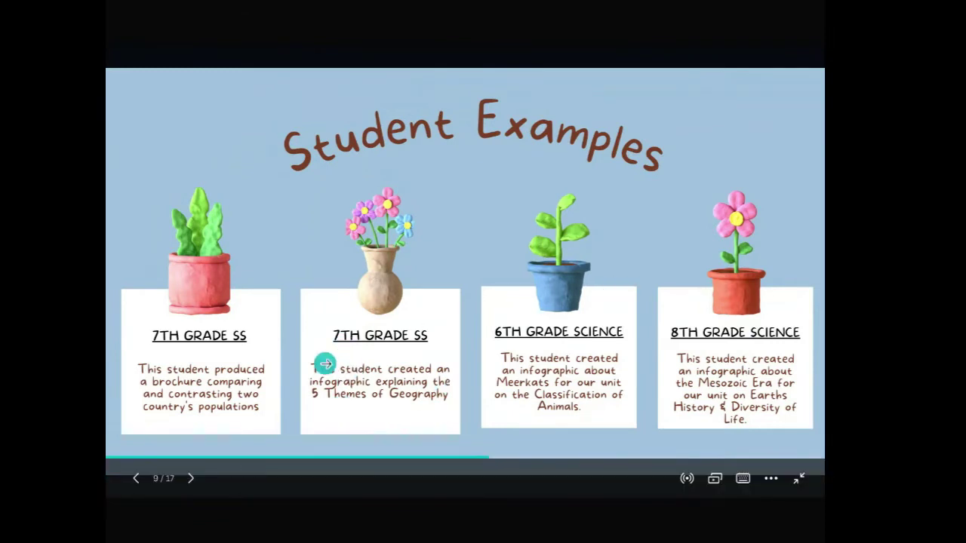
# Step: Exit the full-screen Student Examples slide and read through the Meerkats 'Animal Friends project' PDF
pyautogui.press('Escape')
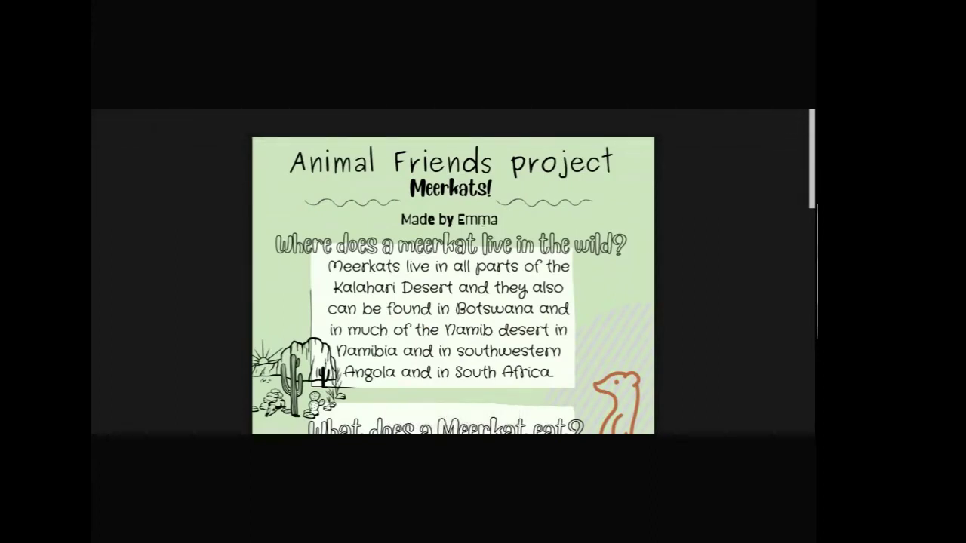
pyautogui.scroll(-1, 452, 271)
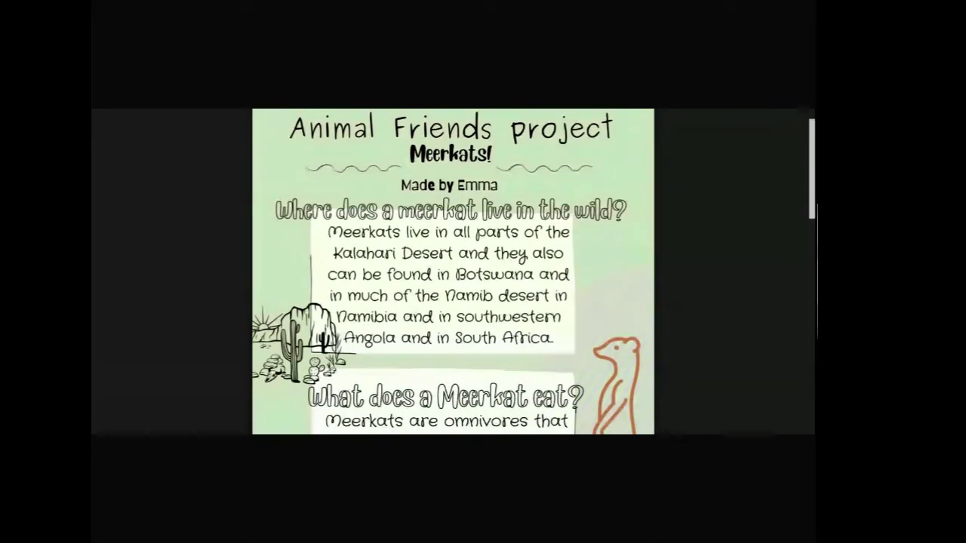
pyautogui.scroll(-1, 452, 272)
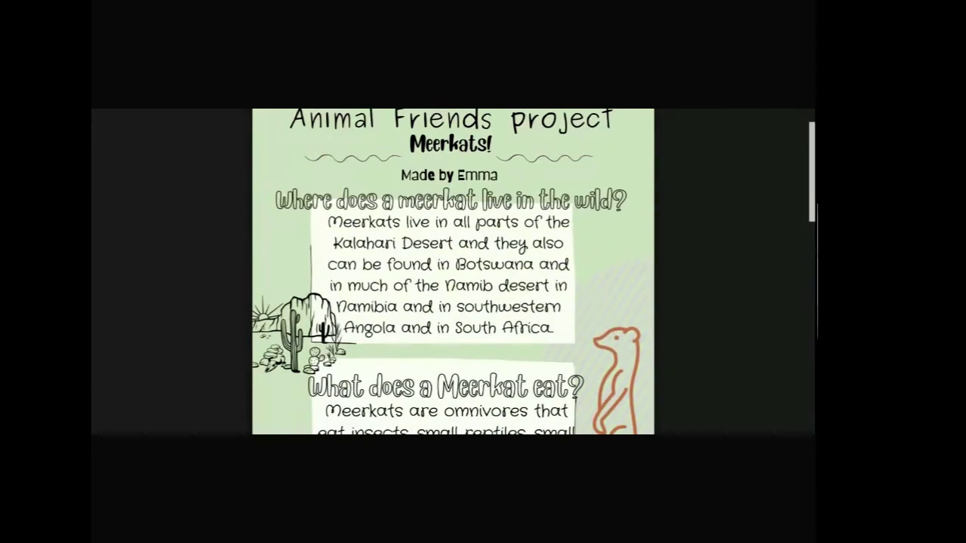
pyautogui.scroll(-1, 452, 272)
pyautogui.scroll(-1, 453, 272)
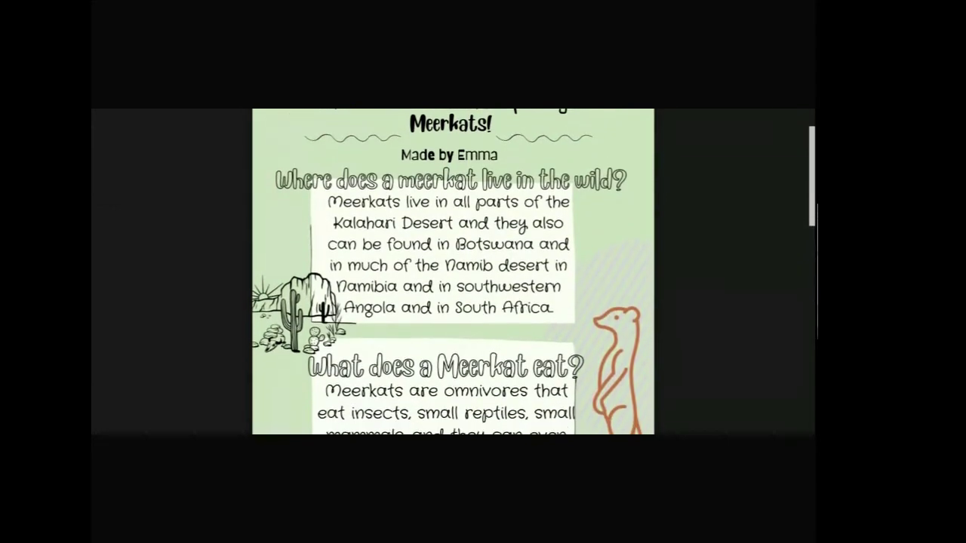
pyautogui.scroll(-2, 697, 257)
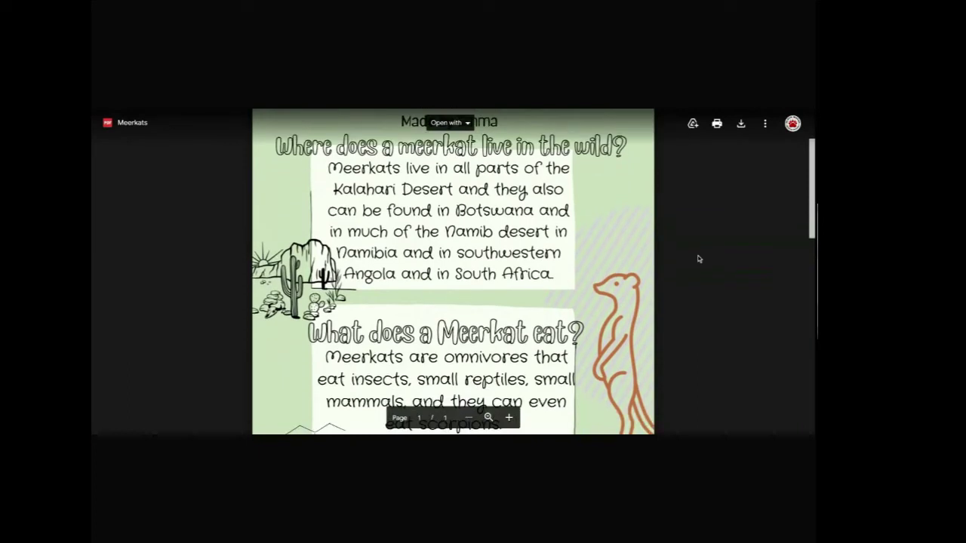
pyautogui.scroll(-2, 698, 259)
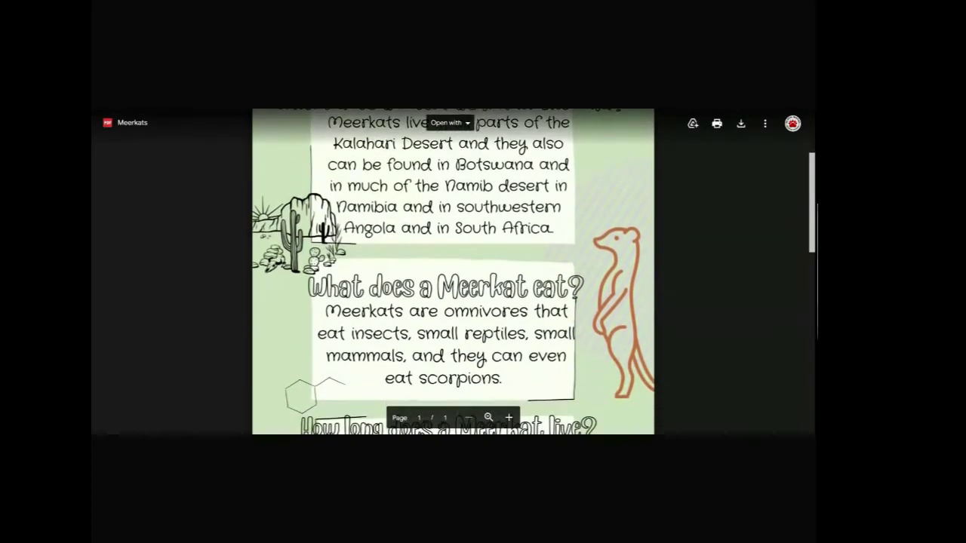
pyautogui.scroll(-3, 453, 271)
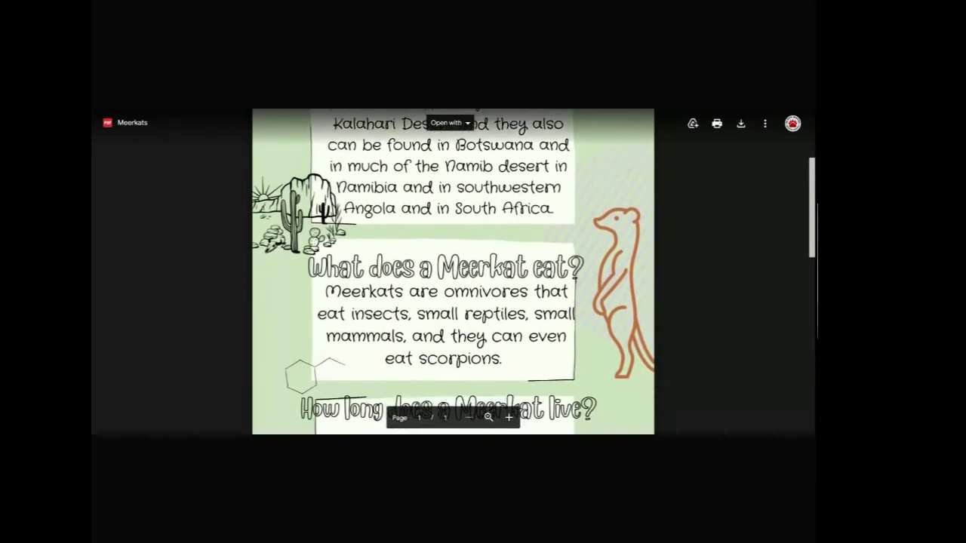
pyautogui.scroll(-4, 452, 272)
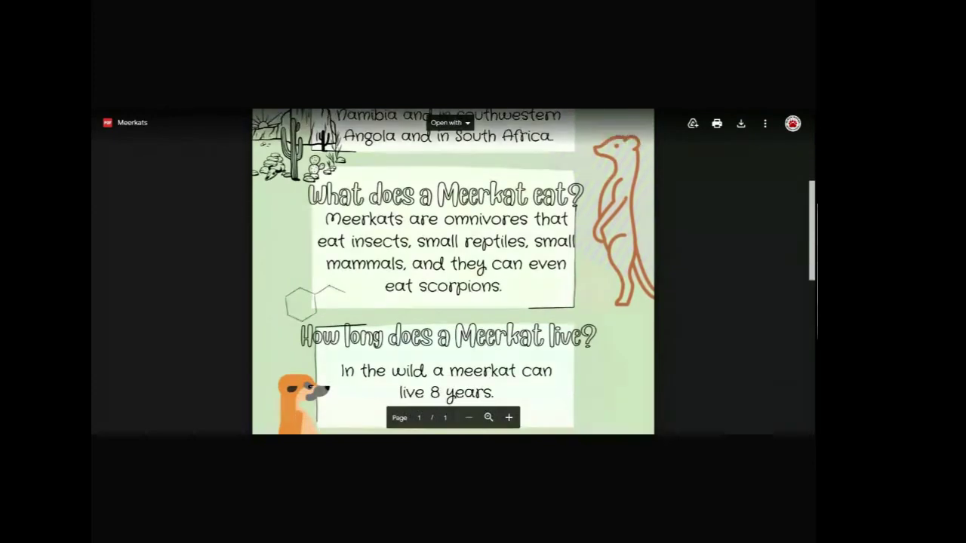
pyautogui.scroll(1, 452, 272)
pyautogui.scroll(-2, 453, 272)
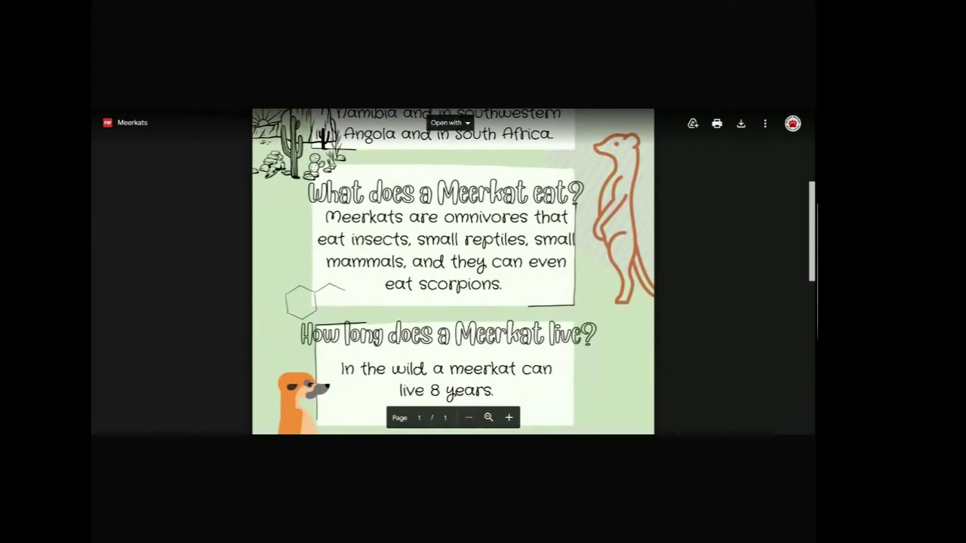
pyautogui.scroll(-5, 453, 272)
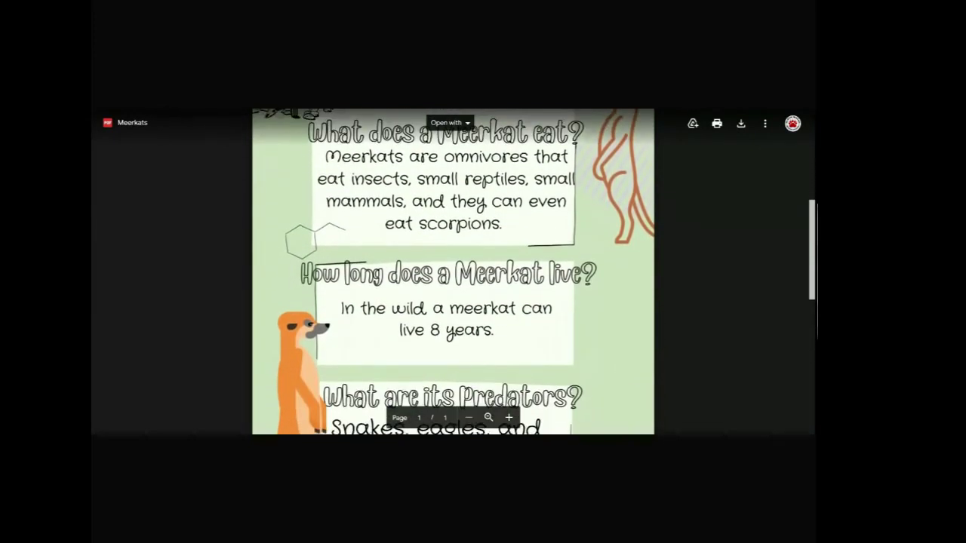
pyautogui.scroll(-5, 452, 271)
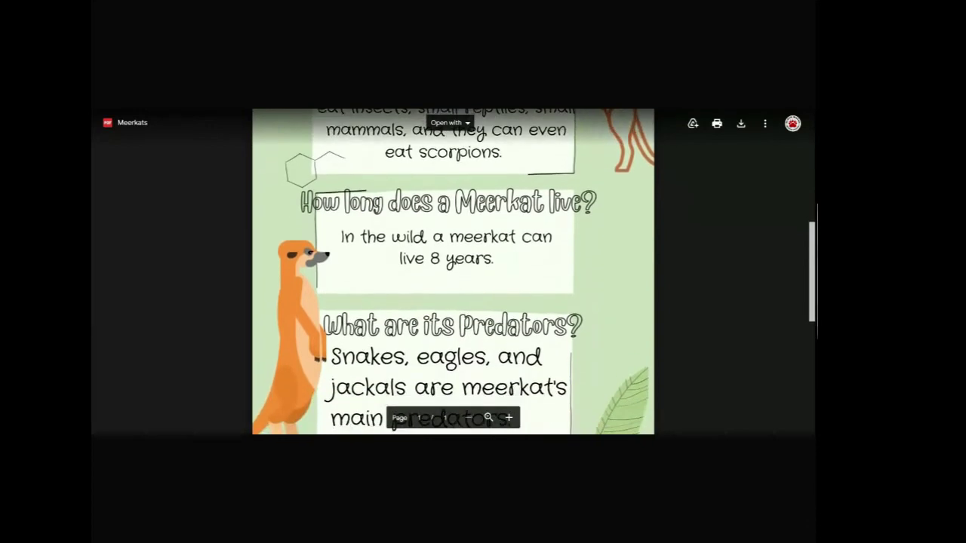
pyautogui.scroll(-1, 452, 271)
pyautogui.scroll(-4, 453, 272)
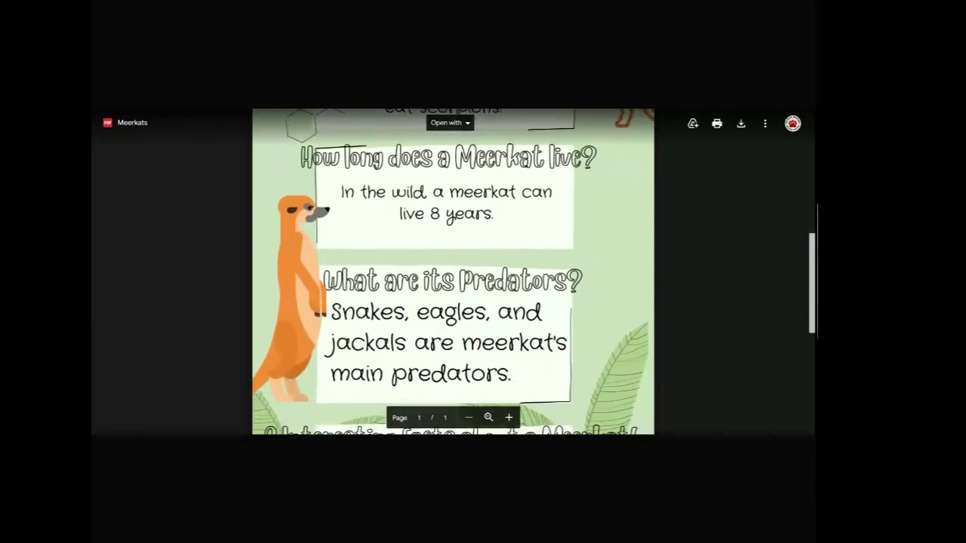
pyautogui.scroll(-5, 452, 271)
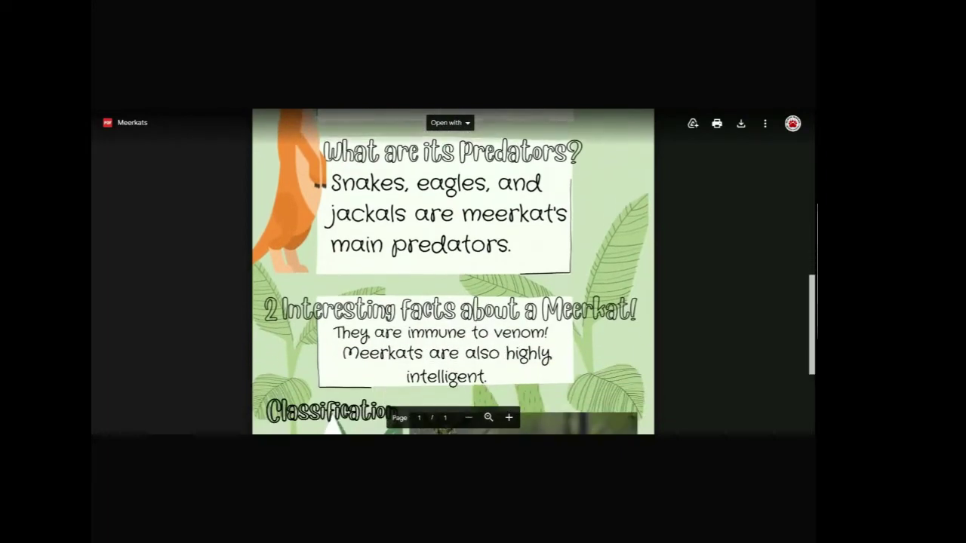
pyautogui.scroll(-3, 453, 272)
pyautogui.scroll(-4, 452, 272)
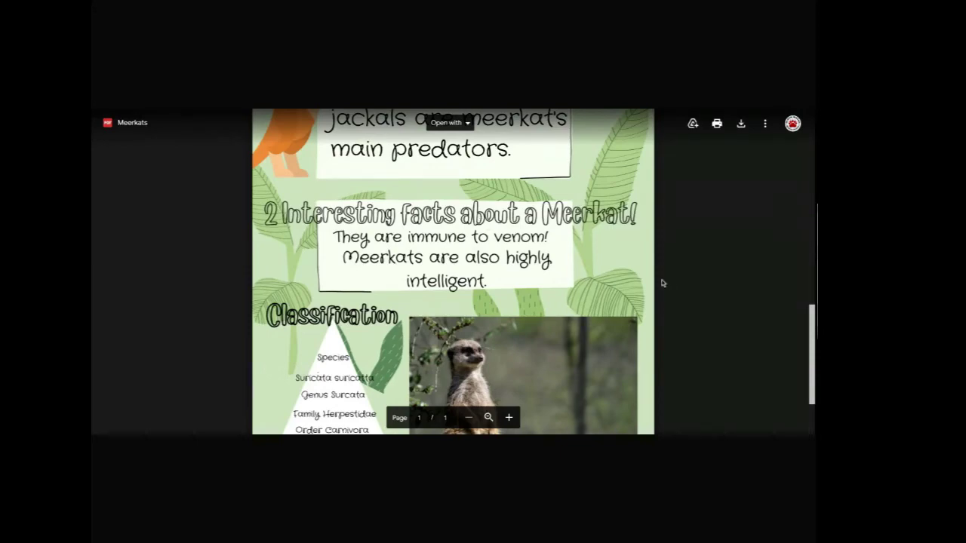
pyautogui.scroll(-5, 662, 283)
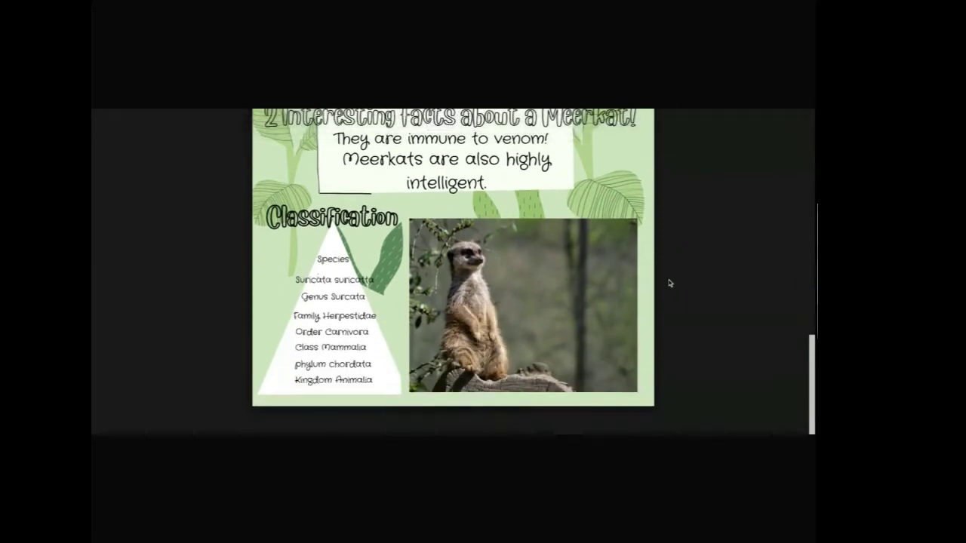
pyautogui.scroll(15, 668, 283)
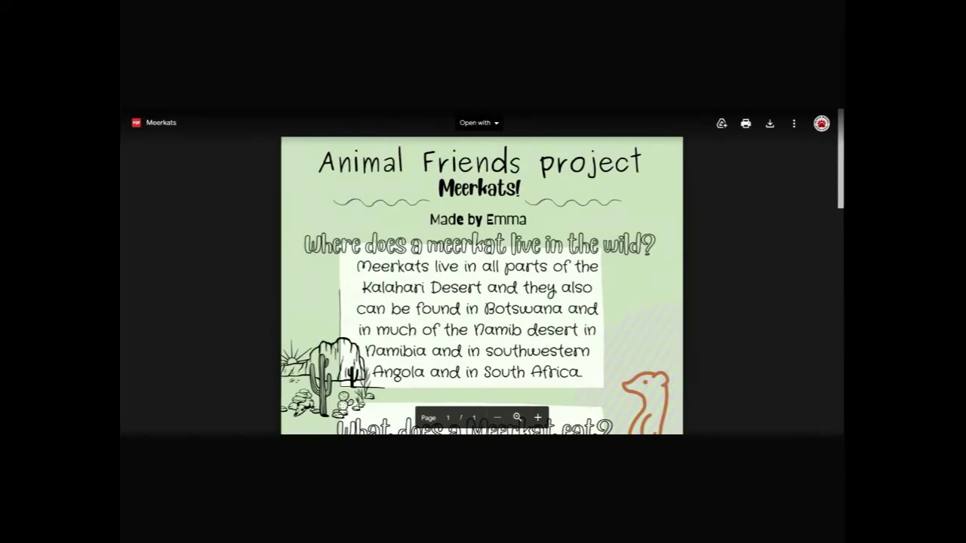
# Step: Advance to the Mesozoic Era.pdf student example and scroll down to its final section
pyautogui.press('Right')
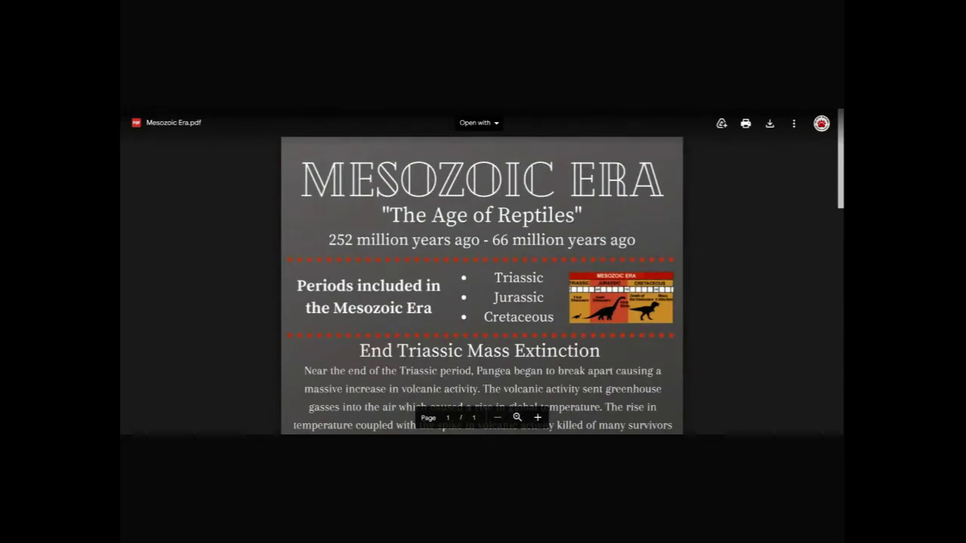
pyautogui.scroll(-3, 537, 243)
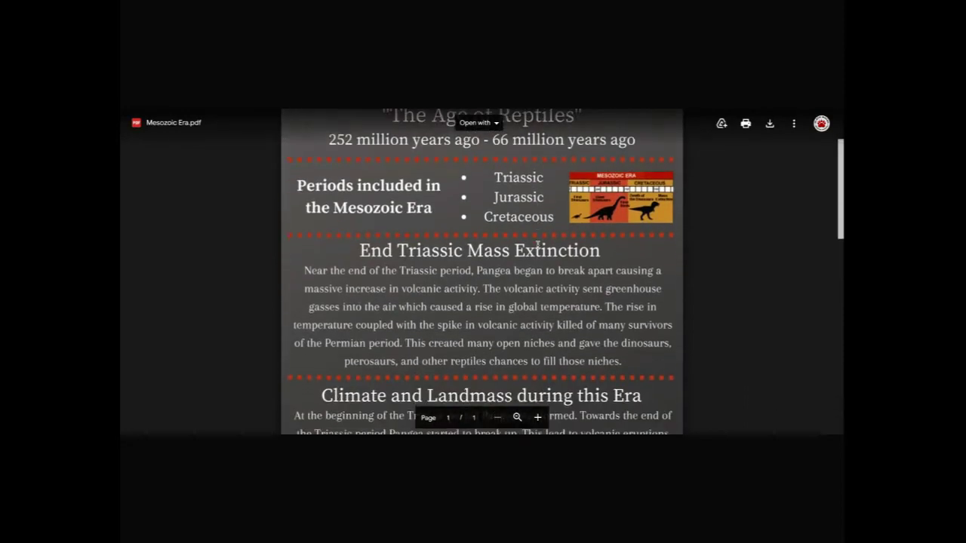
pyautogui.scroll(-2, 722, 269)
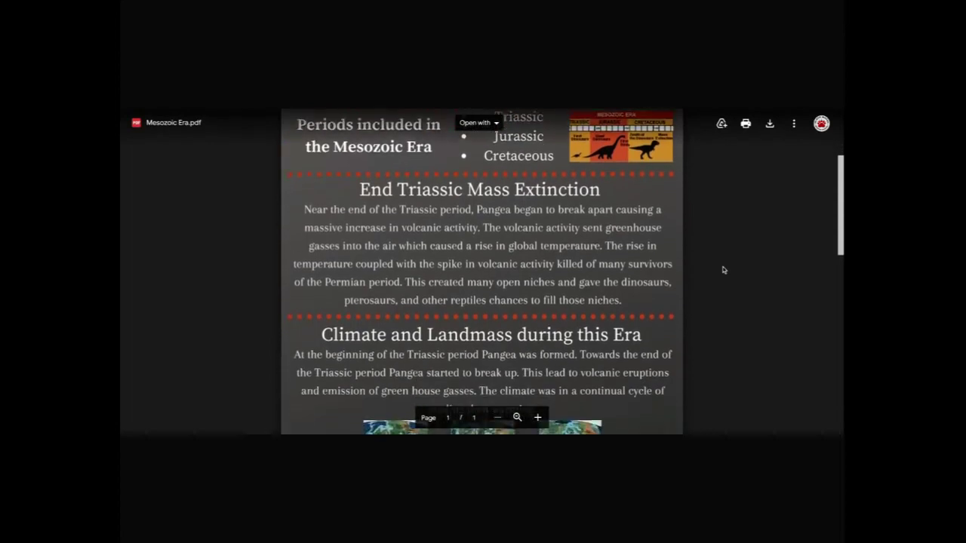
pyautogui.scroll(-3, 722, 270)
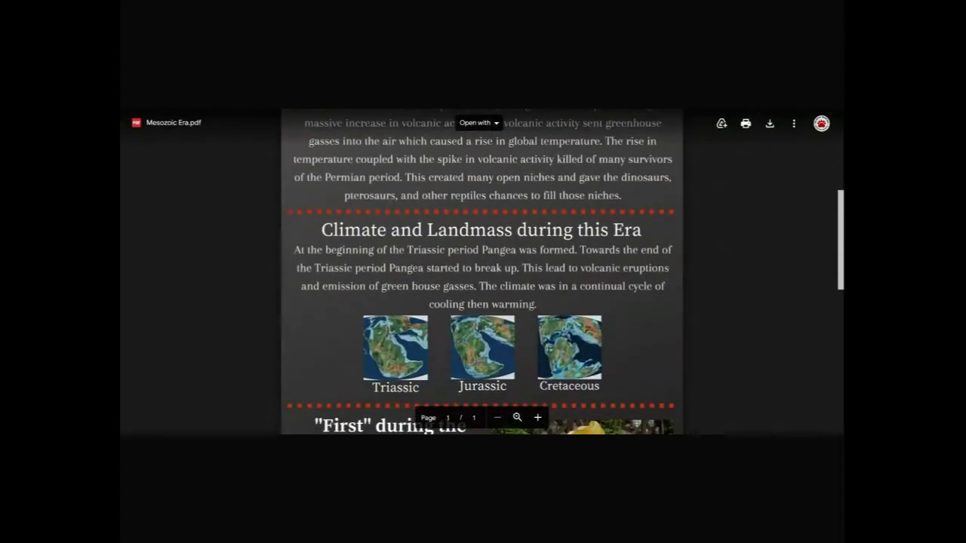
pyautogui.scroll(-4, 482, 271)
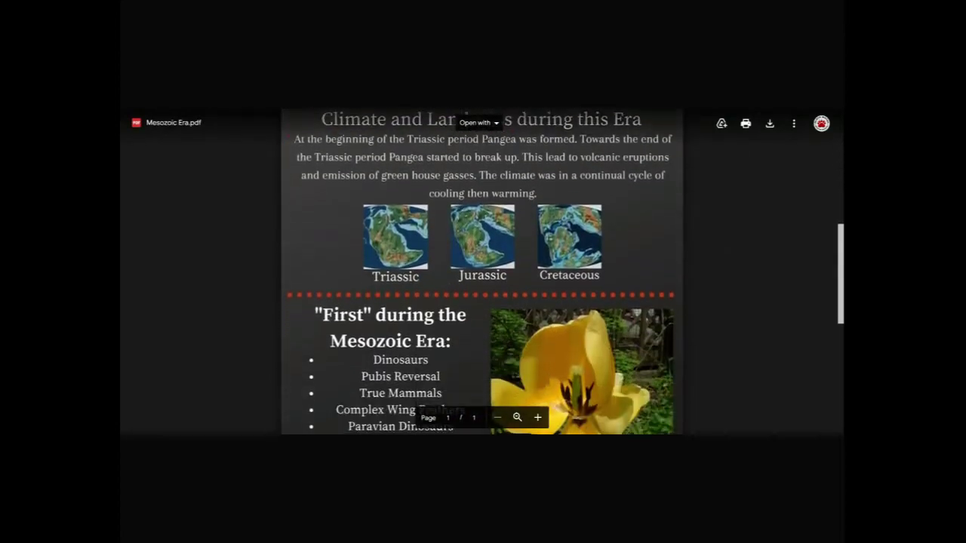
pyautogui.scroll(-4, 481, 272)
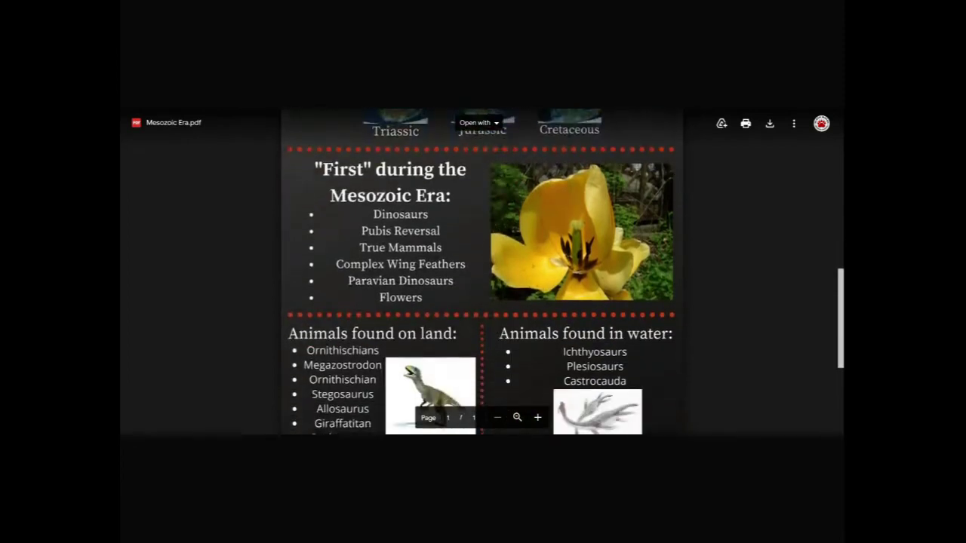
pyautogui.scroll(-2, 481, 272)
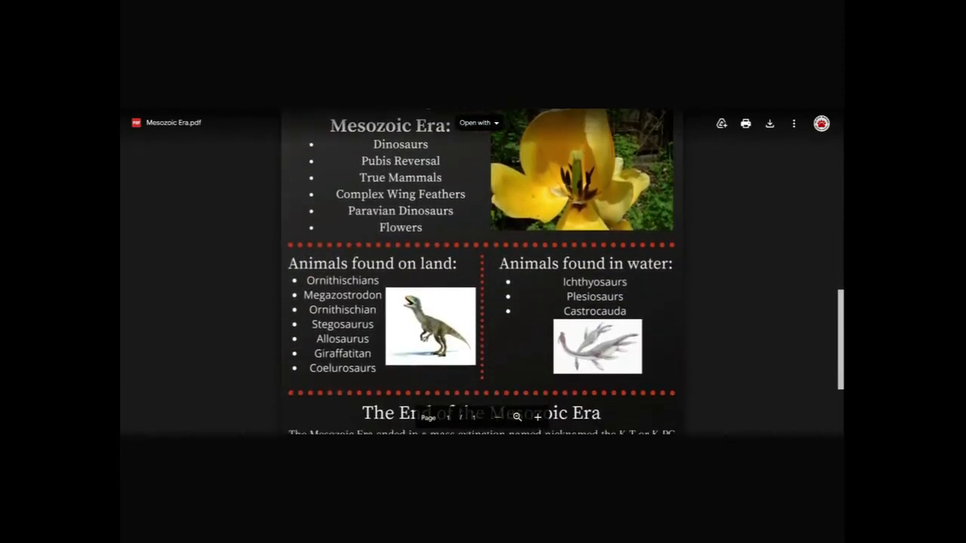
pyautogui.scroll(-1, 481, 272)
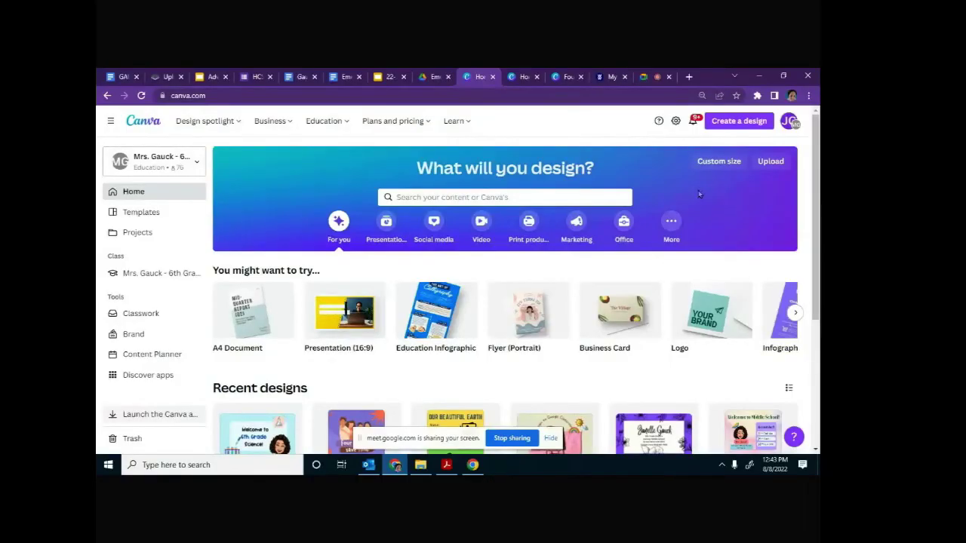
# Step: Create a new infographic with an 'Emma' heading enlarged to font size 187 across the page
pyautogui.click(740, 122)
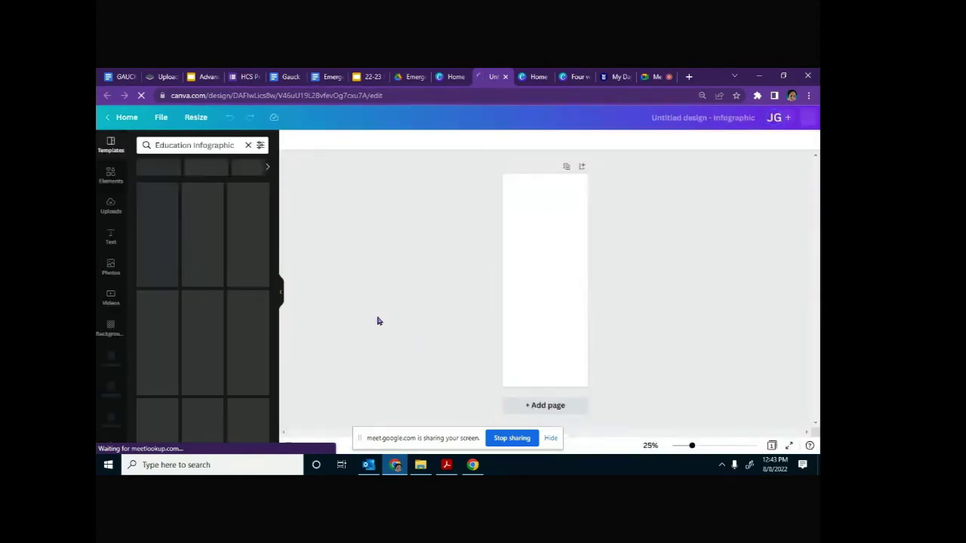
pyautogui.click(111, 236)
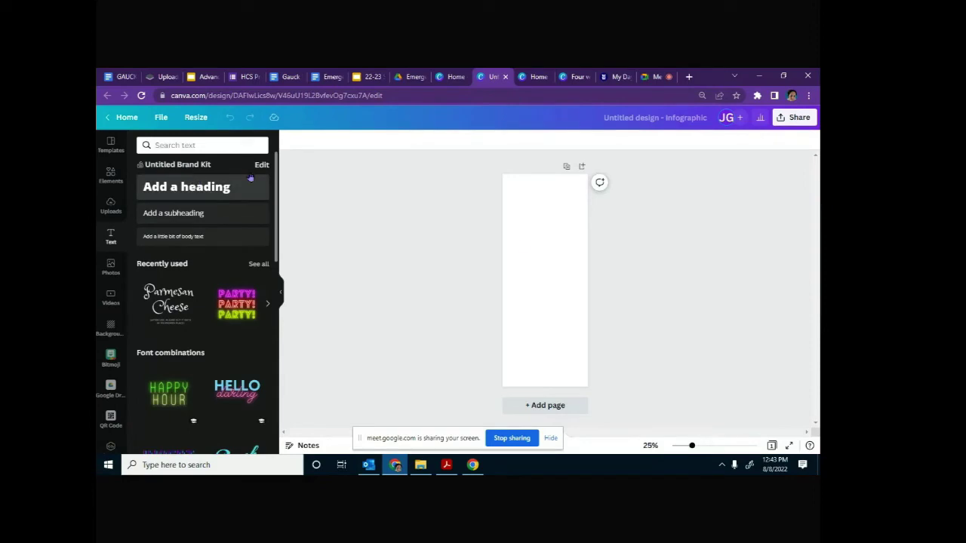
pyautogui.click(187, 187)
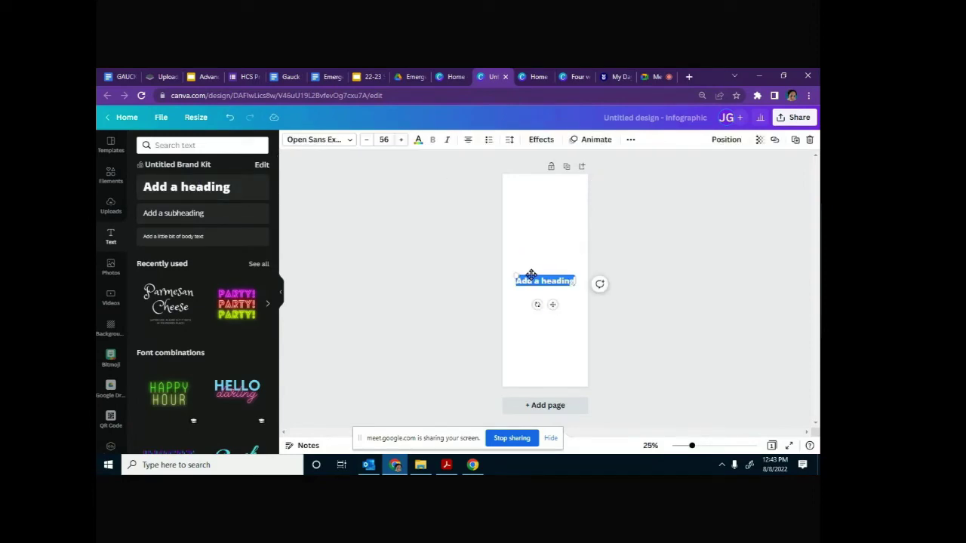
pyautogui.write('Emma')
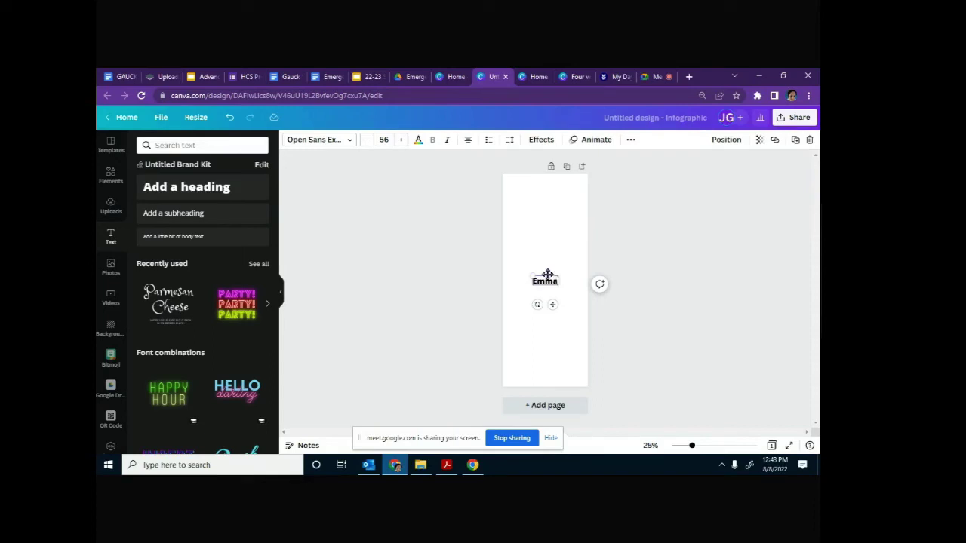
pyautogui.moveTo(520, 269); pyautogui.dragTo(499, 257)
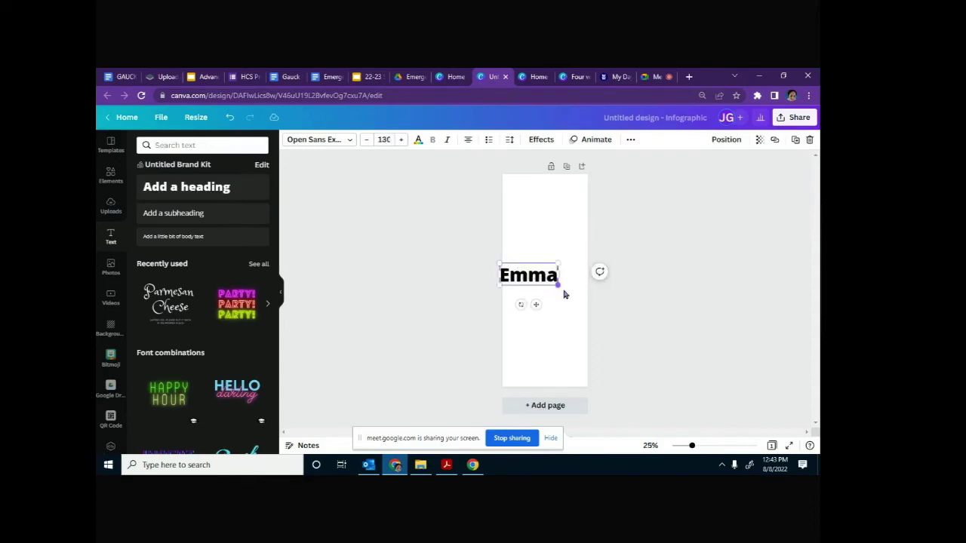
pyautogui.moveTo(561, 286); pyautogui.dragTo(562, 221)
pyautogui.click(659, 312)
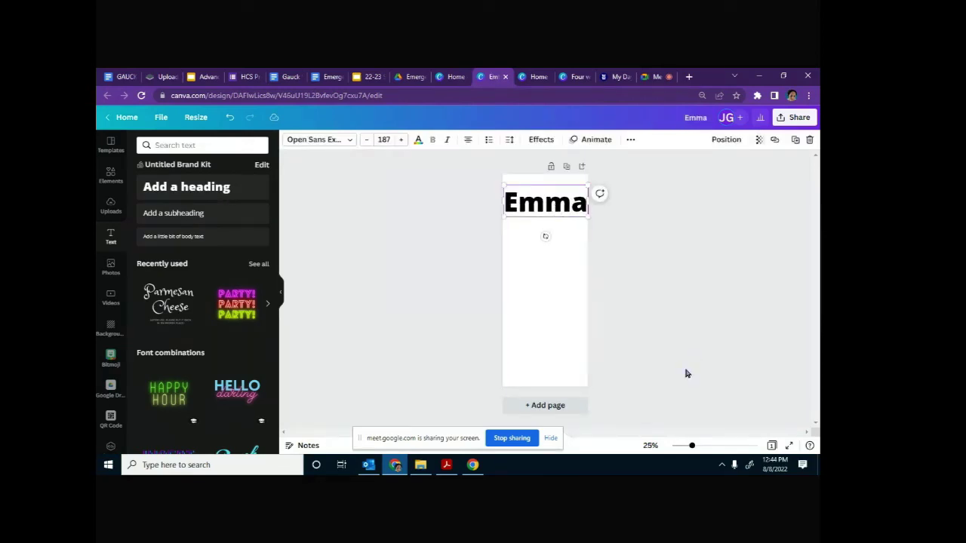
pyautogui.moveTo(612, 426)
pyautogui.mouseDown()
pyautogui.moveTo(785, 426)
pyautogui.moveTo(614, 463)
pyautogui.moveTo(617, 426)
pyautogui.mouseUp()
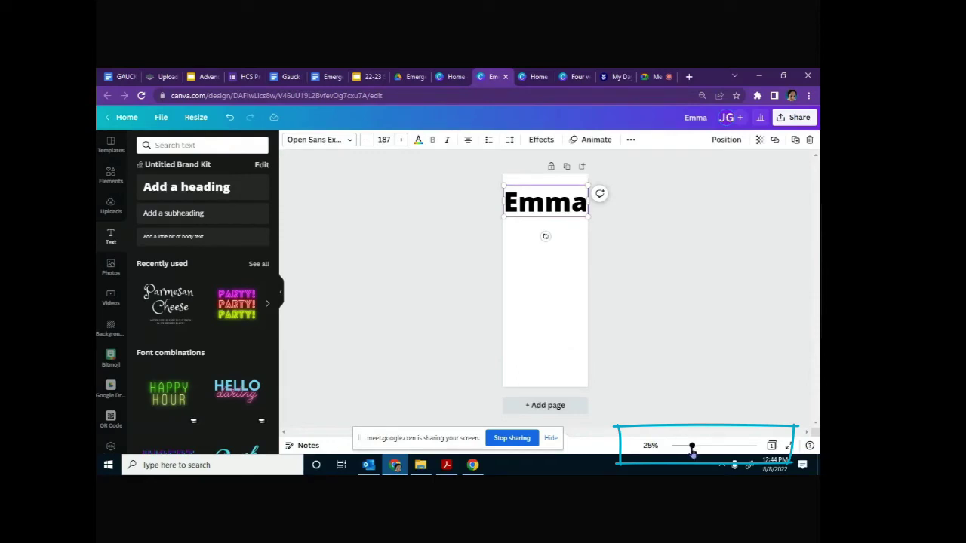
# Step: Shrink the 'Emma' heading to size 49 at the page's top-left, zooming in and back out
pyautogui.moveTo(692, 446); pyautogui.dragTo(722, 447)
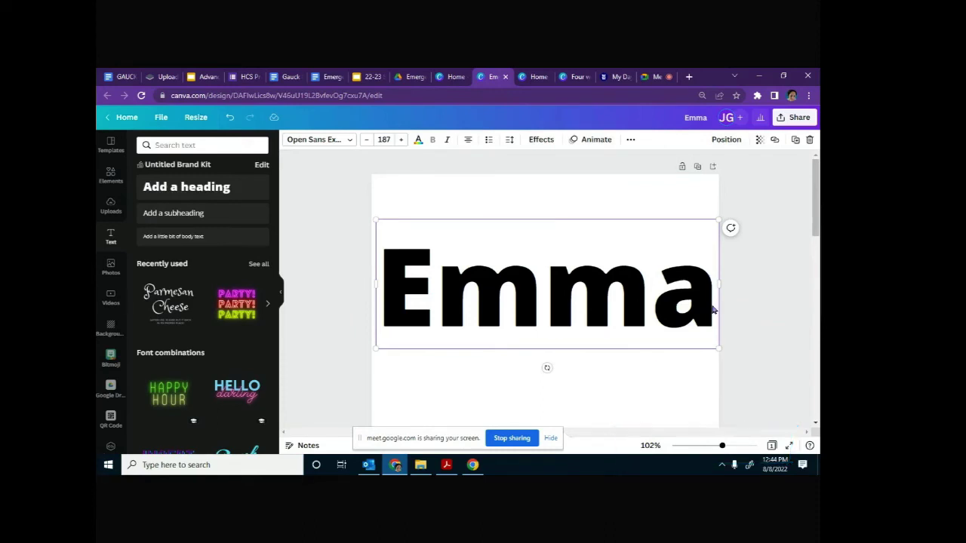
pyautogui.moveTo(718, 347); pyautogui.dragTo(481, 221)
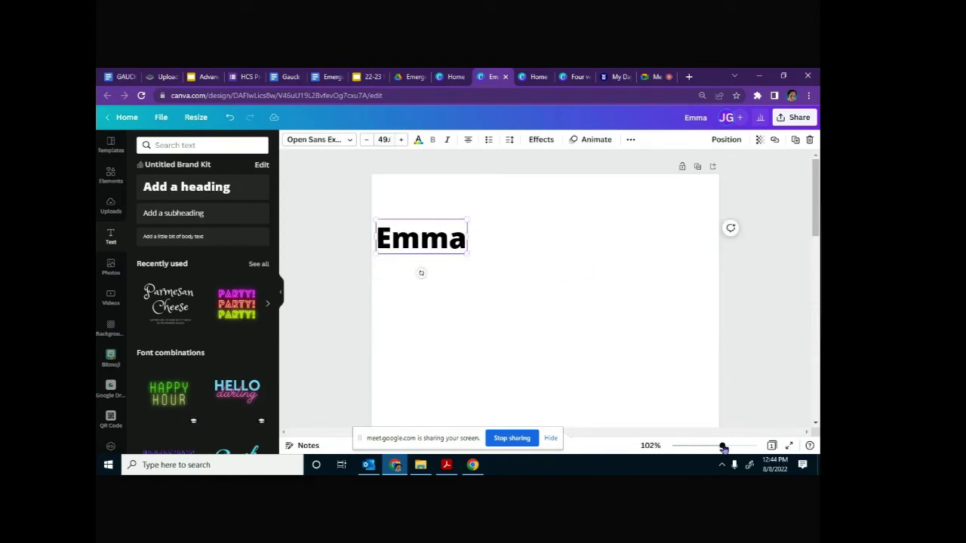
pyautogui.moveTo(722, 446)
pyautogui.mouseDown()
pyautogui.moveTo(697, 446)
pyautogui.moveTo(707, 446)
pyautogui.mouseUp()
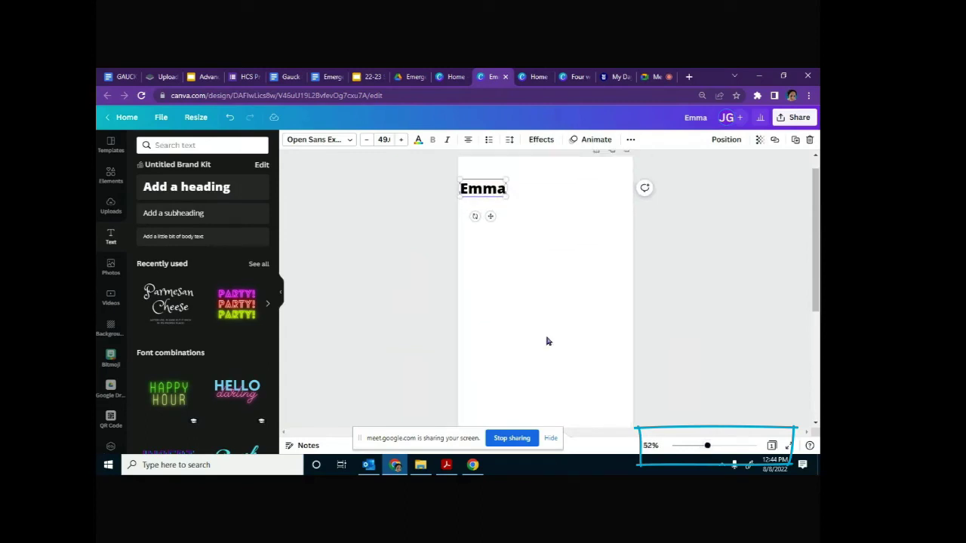
# Step: Scroll over the page, then return to the Canva Home browser tab
pyautogui.scroll(-5, 547, 341)
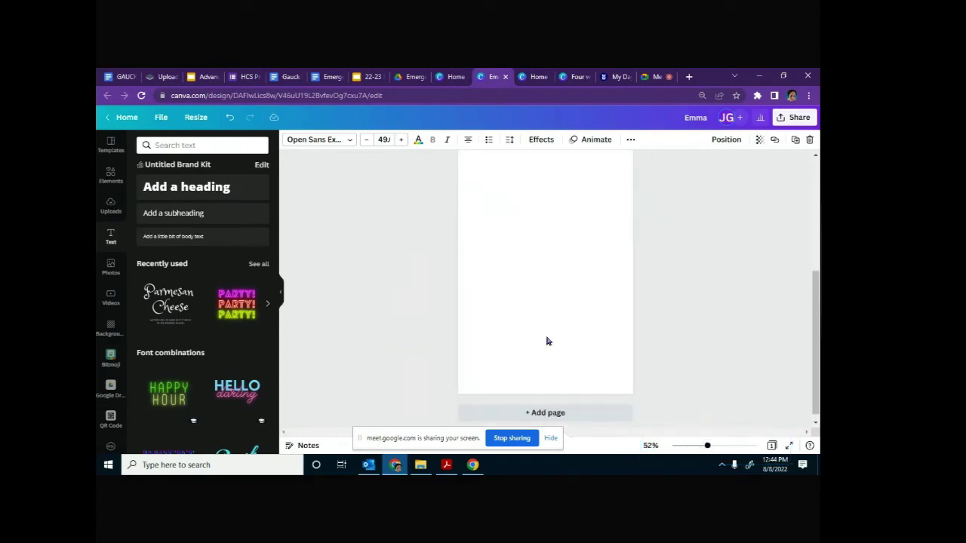
pyautogui.scroll(2, 547, 341)
pyautogui.scroll(1, 487, 224)
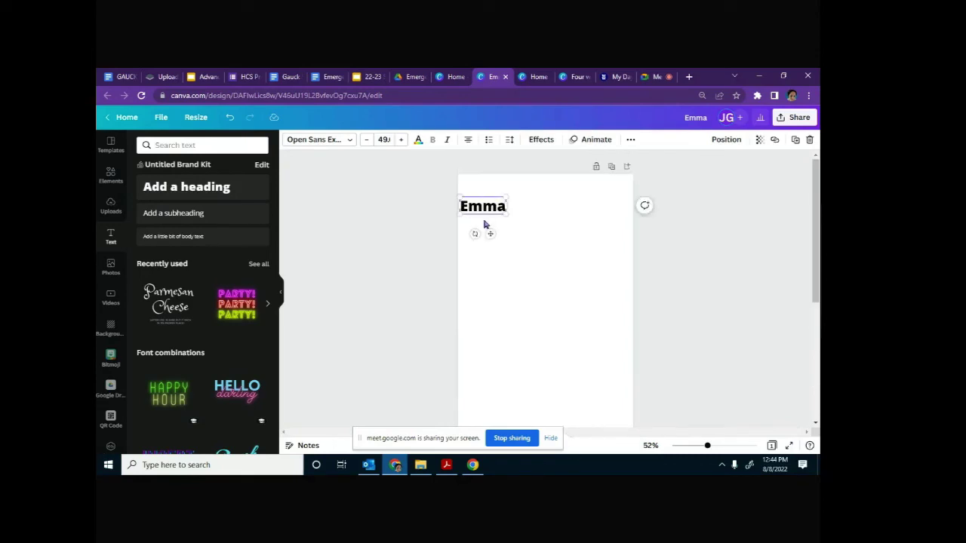
pyautogui.scroll(-4, 567, 288)
pyautogui.scroll(4, 567, 287)
pyautogui.moveTo(445, 77)
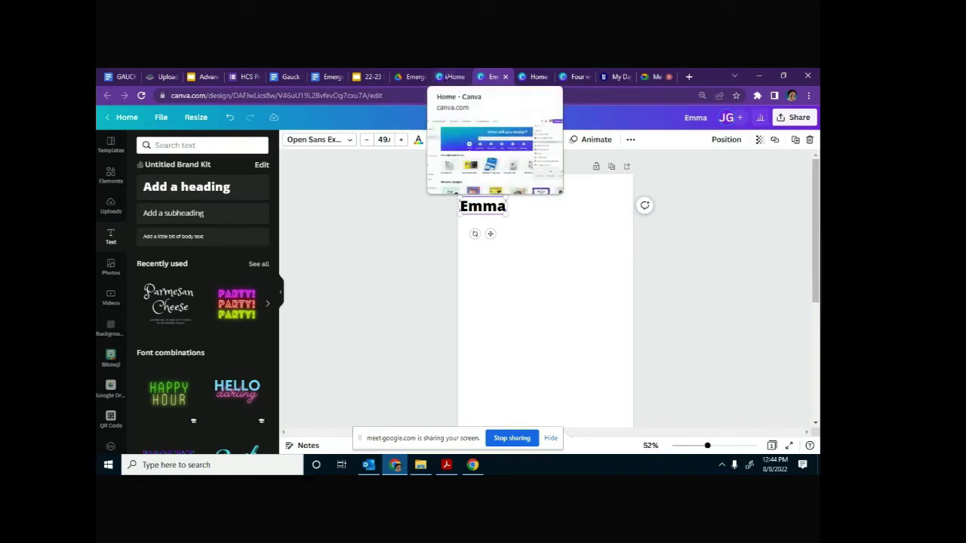
pyautogui.click(446, 76)
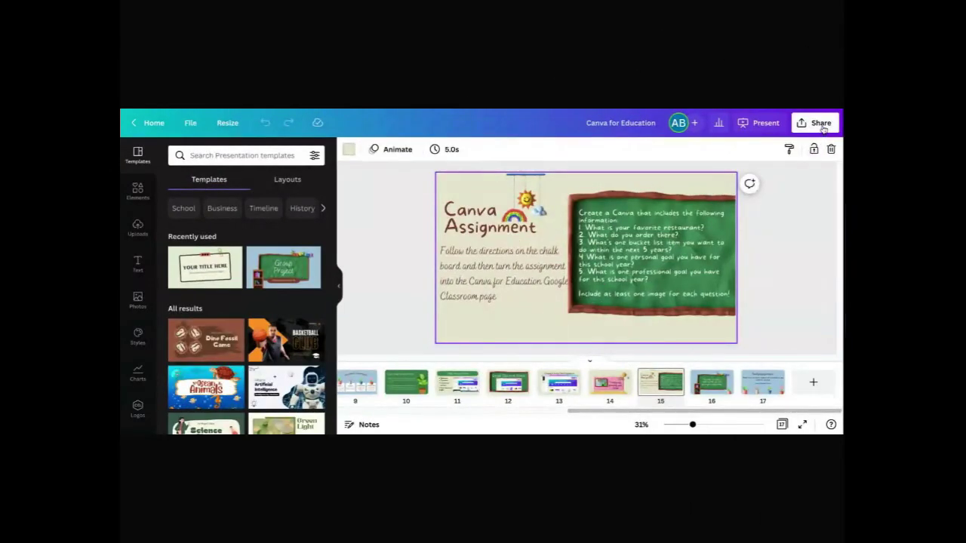
# Step: Show the deck's share link settings, leaving access at 'Anyone with the link' and 'Can view'
pyautogui.click(821, 125)
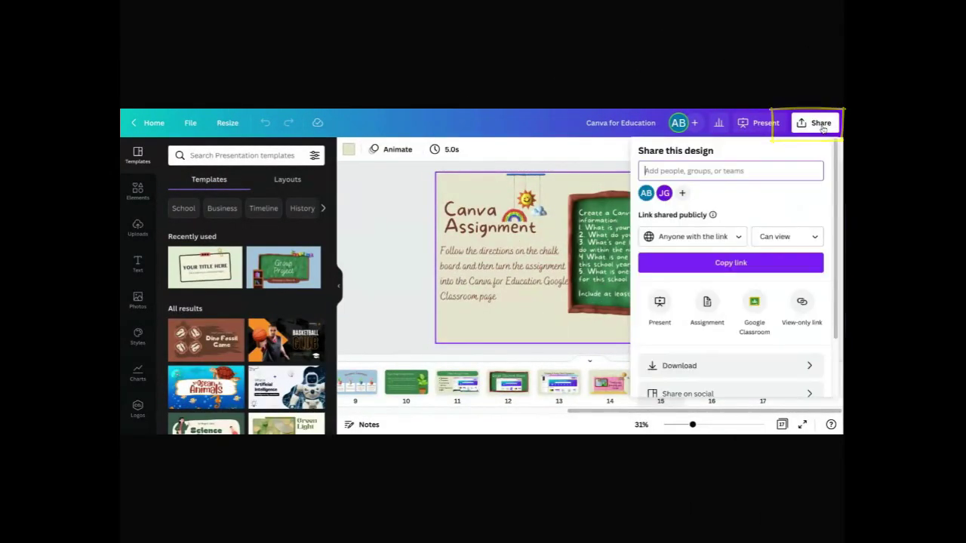
pyautogui.click(700, 245)
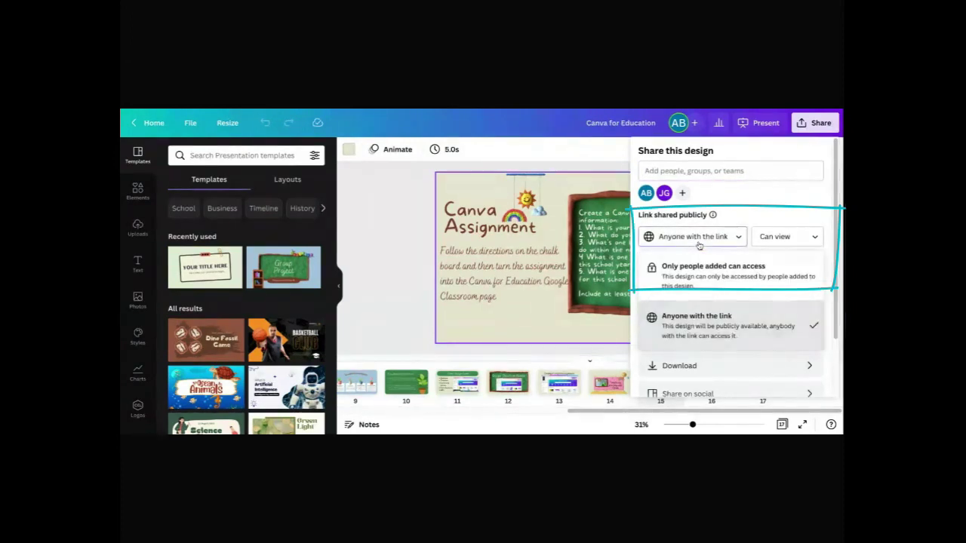
pyautogui.click(699, 246)
pyautogui.click(784, 237)
pyautogui.click(769, 242)
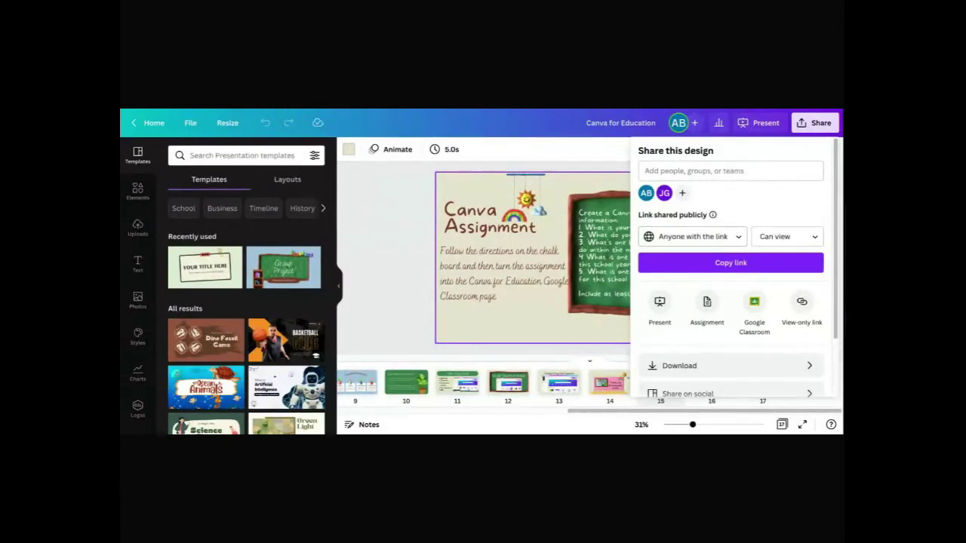
# Step: Show the deck's download settings with the file type list (JPG, PNG, PDF, SVG, MP4, GIF)
pyautogui.scroll(-2, 754, 295)
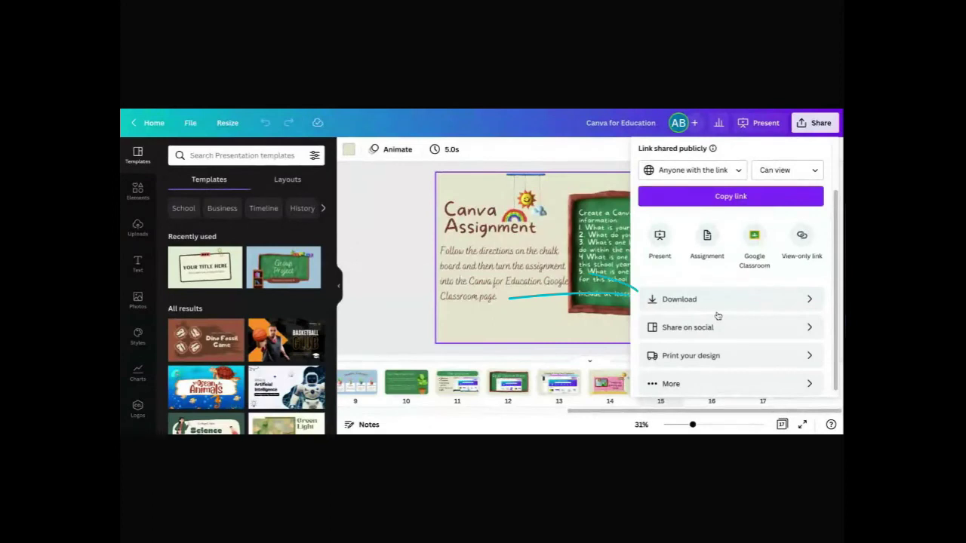
pyautogui.click(686, 299)
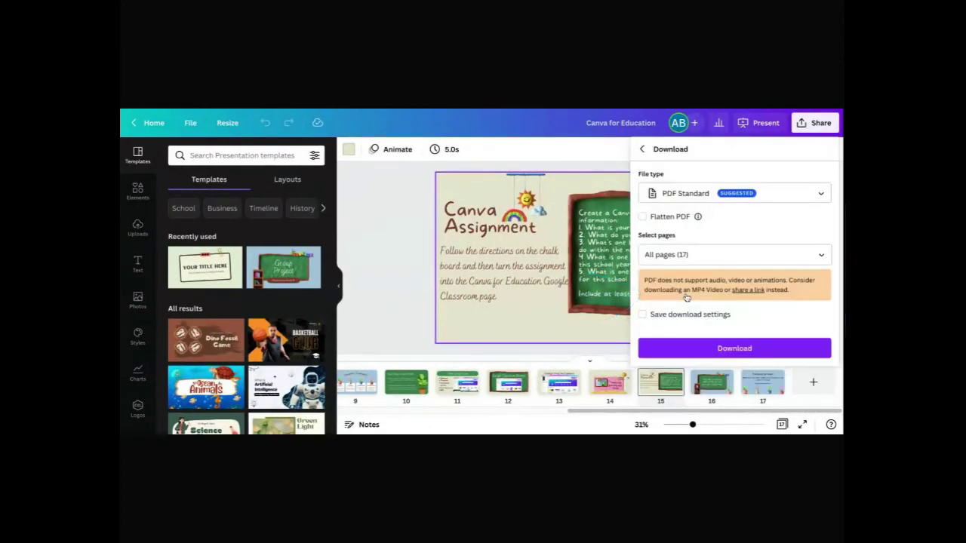
pyautogui.click(687, 193)
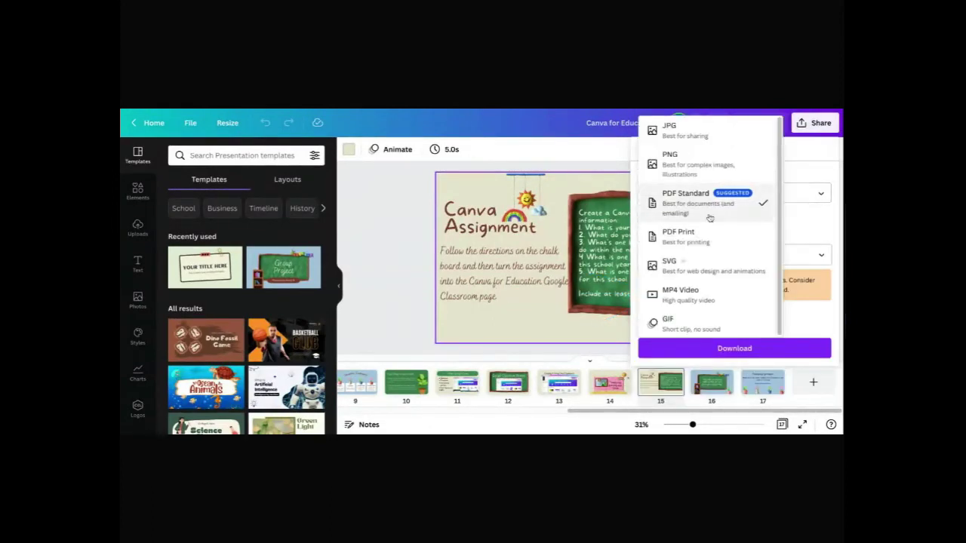